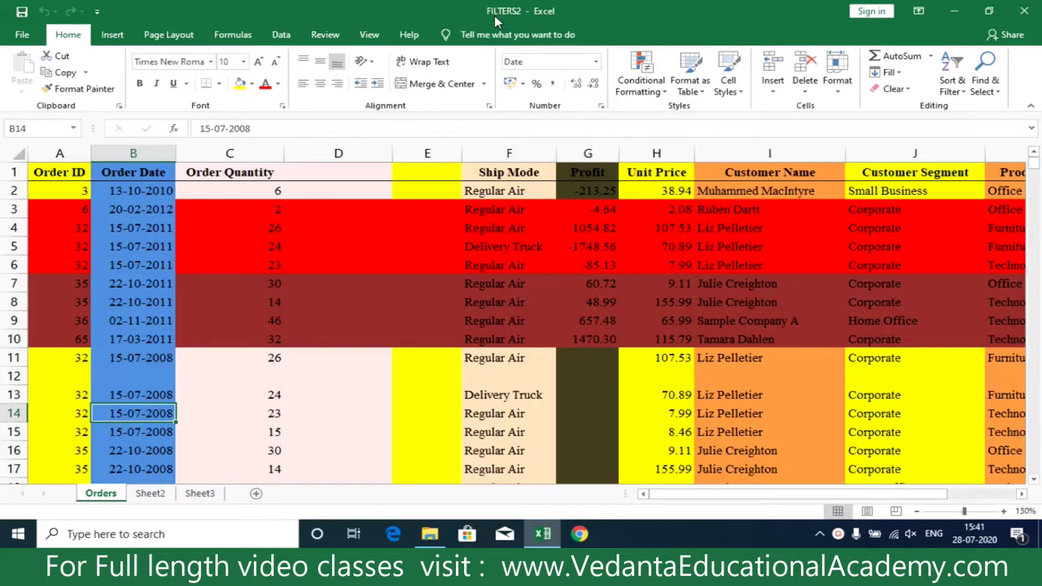
Step: Save the workbook and insert four new blank worksheets before the Orders sheet
{"action": "key", "text": "ctrl+s"}
{"action": "key", "text": "shift+F11"}
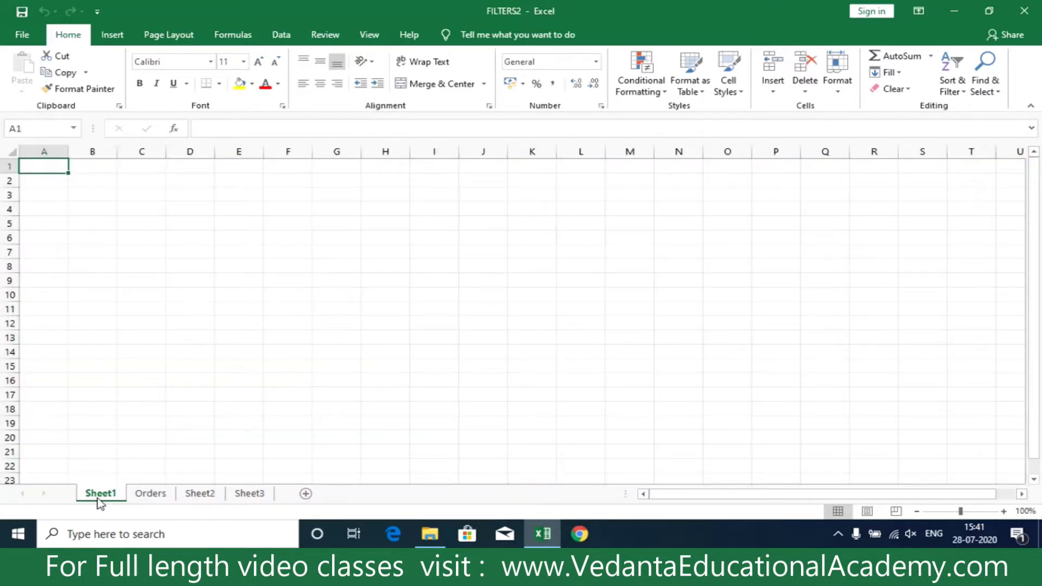
{"action": "key", "text": "shift+F11"}
{"action": "key", "text": "shift+F11"}
{"action": "key", "text": "shift+F11"}
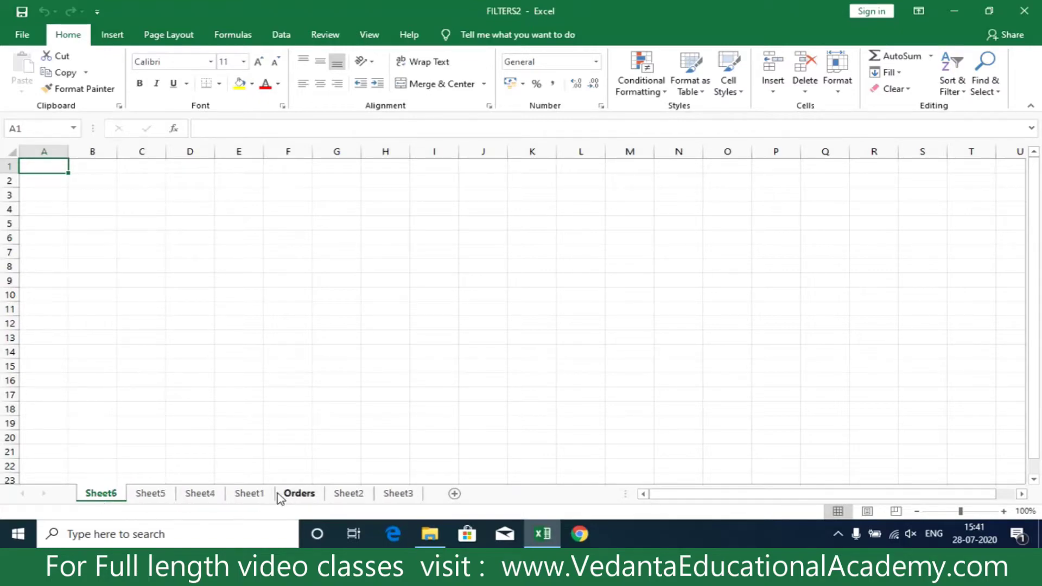
Step: Rename Sheet2, the worksheet with the ABC Pvt Ltd product listings, as jan
{"action": "left_click", "coordinate": [298, 495]}
{"action": "left_click", "coordinate": [346, 495]}
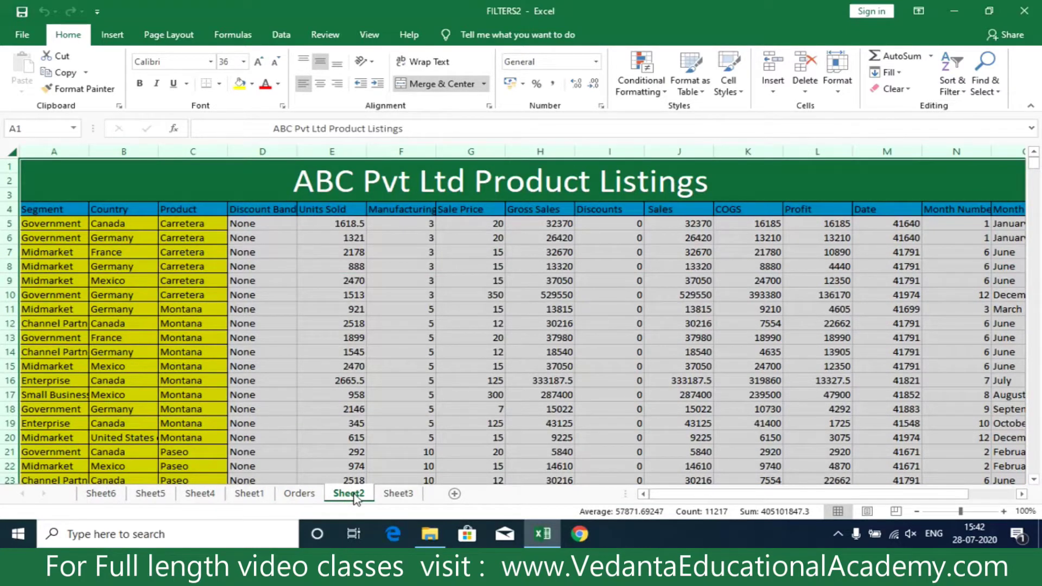
{"action": "right_click", "coordinate": [355, 497]}
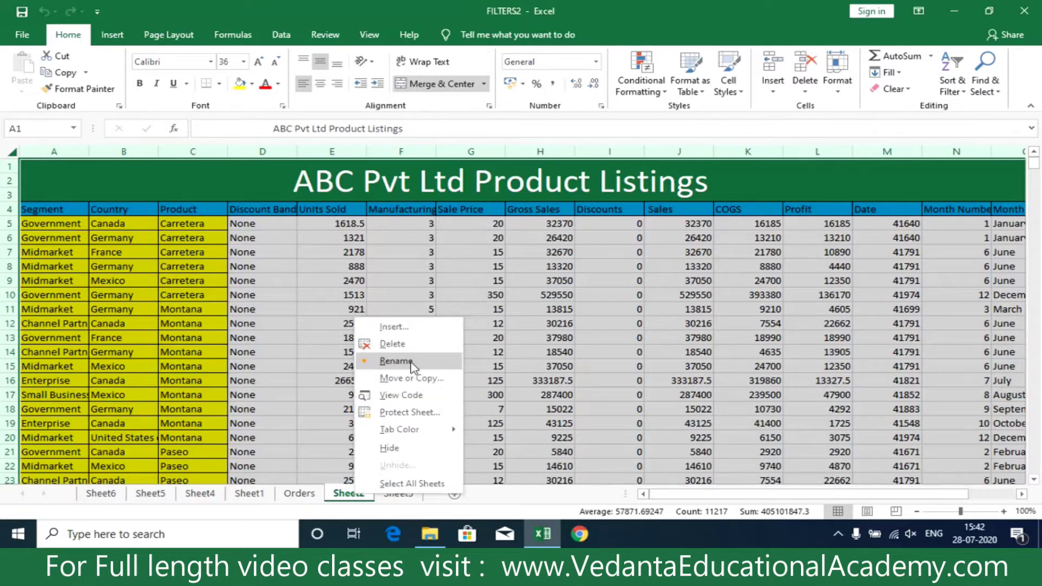
{"action": "left_click", "coordinate": [307, 368]}
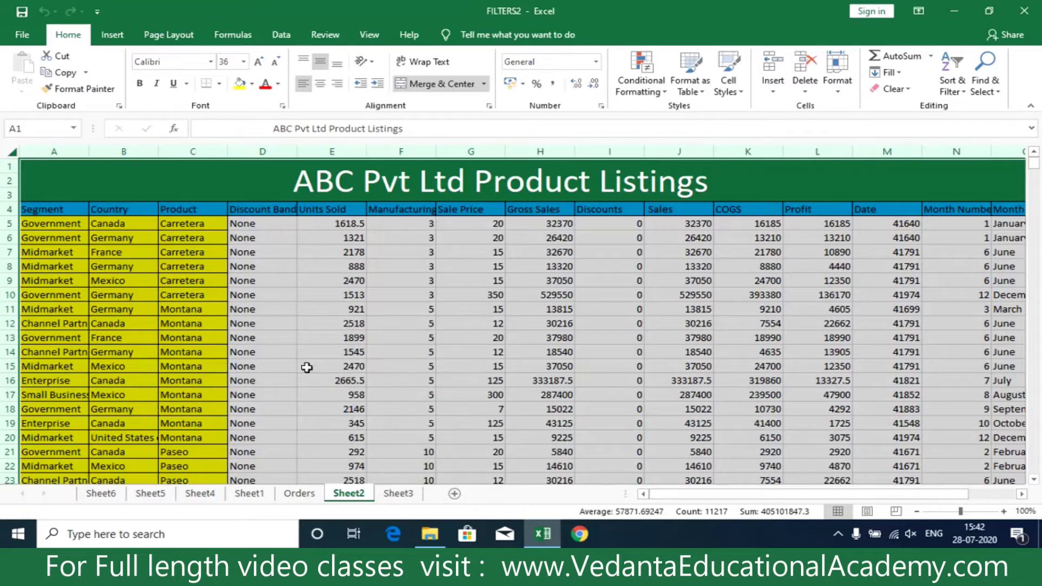
{"action": "double_click", "coordinate": [349, 494]}
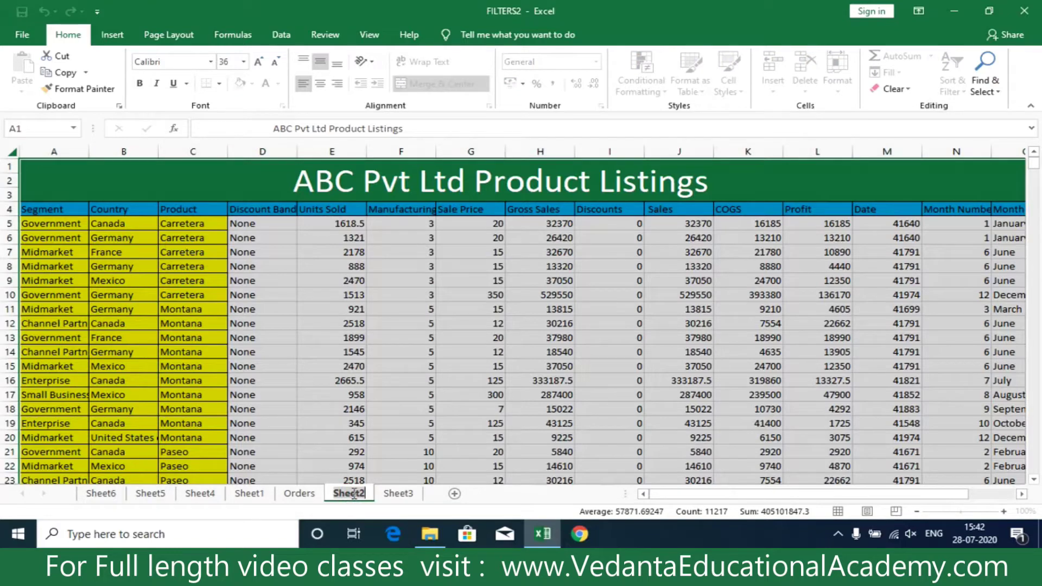
{"action": "type", "text": "jan"}
{"action": "key", "text": "Return"}
Step: Rename the Sheet3 worksheet as feb
{"action": "left_click", "coordinate": [382, 494]}
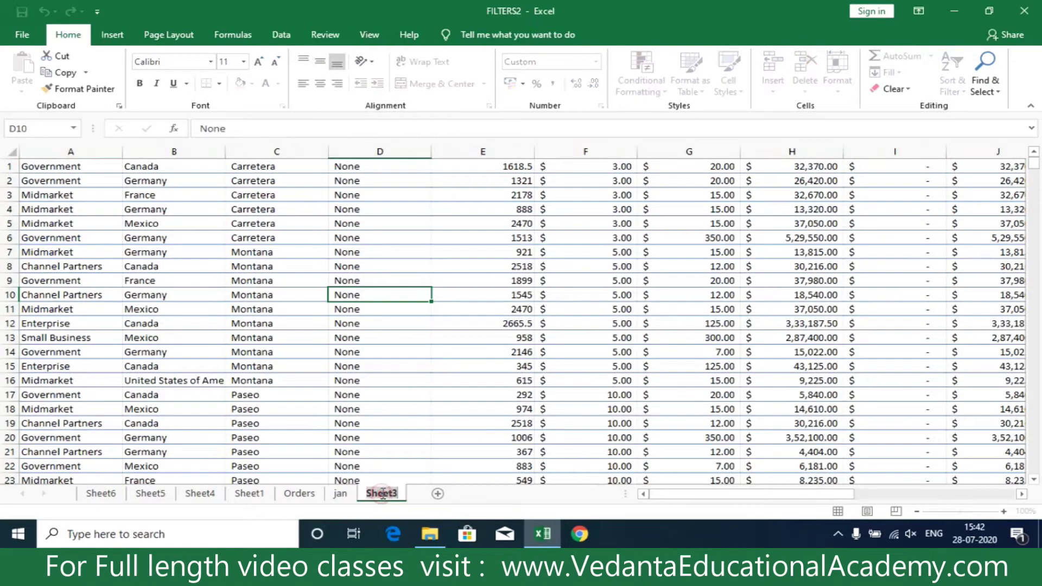
{"action": "double_click", "coordinate": [382, 493]}
{"action": "type", "text": "feb"}
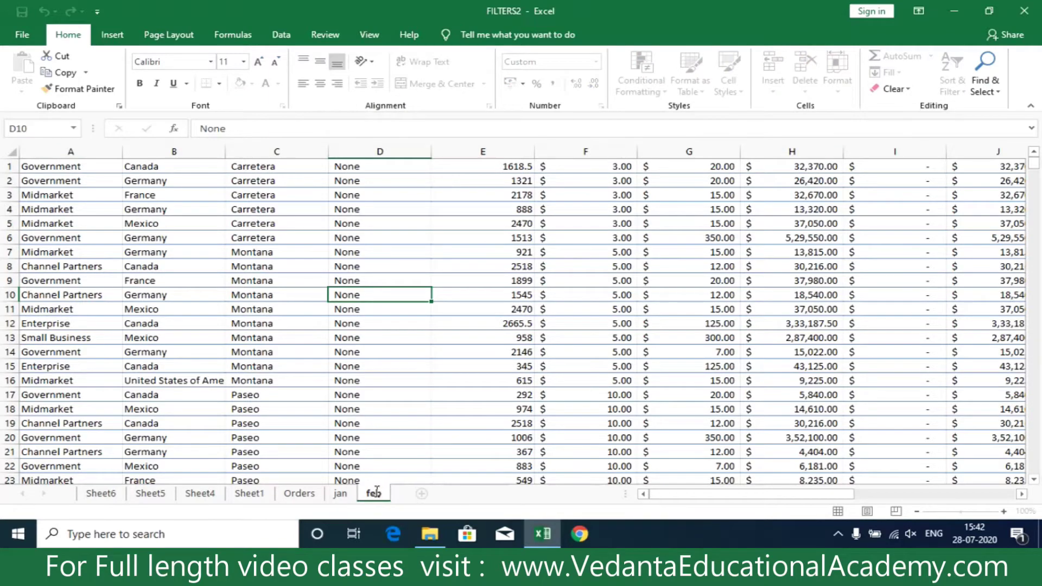
{"action": "left_click", "coordinate": [333, 403]}
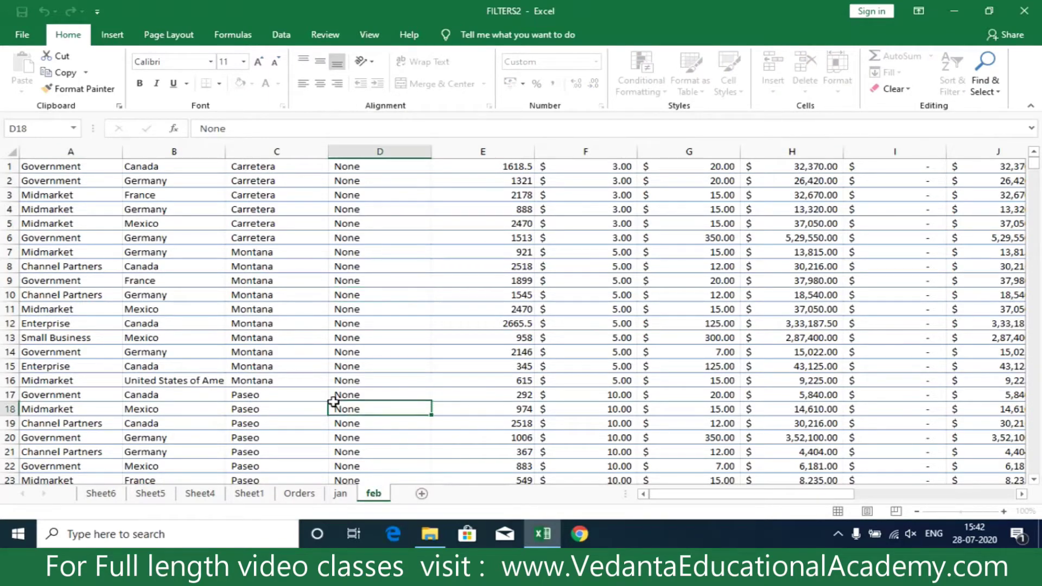
Step: Hide the Orders worksheet and the feb worksheet
{"action": "left_click", "coordinate": [341, 493]}
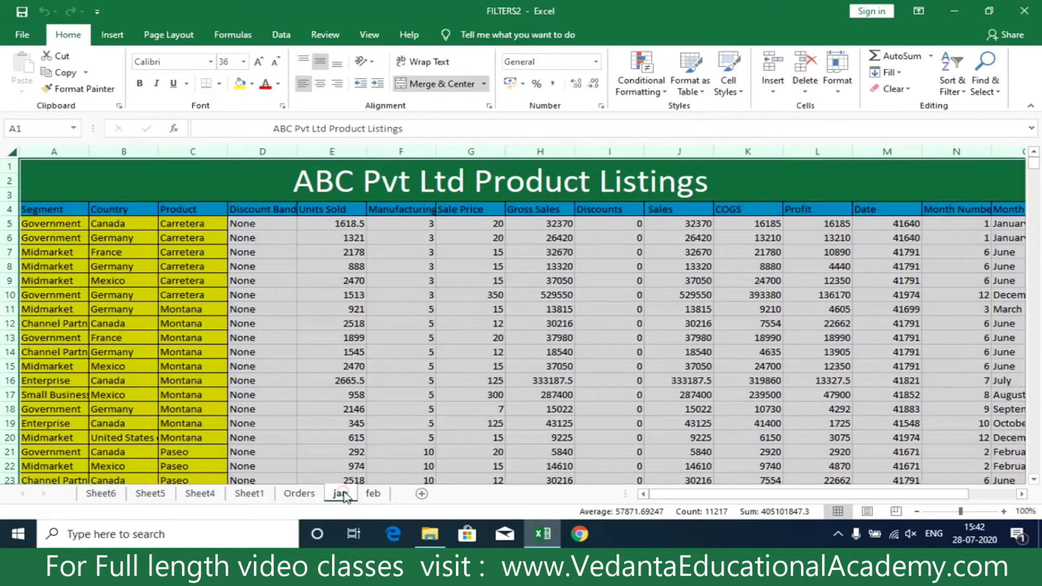
{"action": "left_click", "coordinate": [298, 493]}
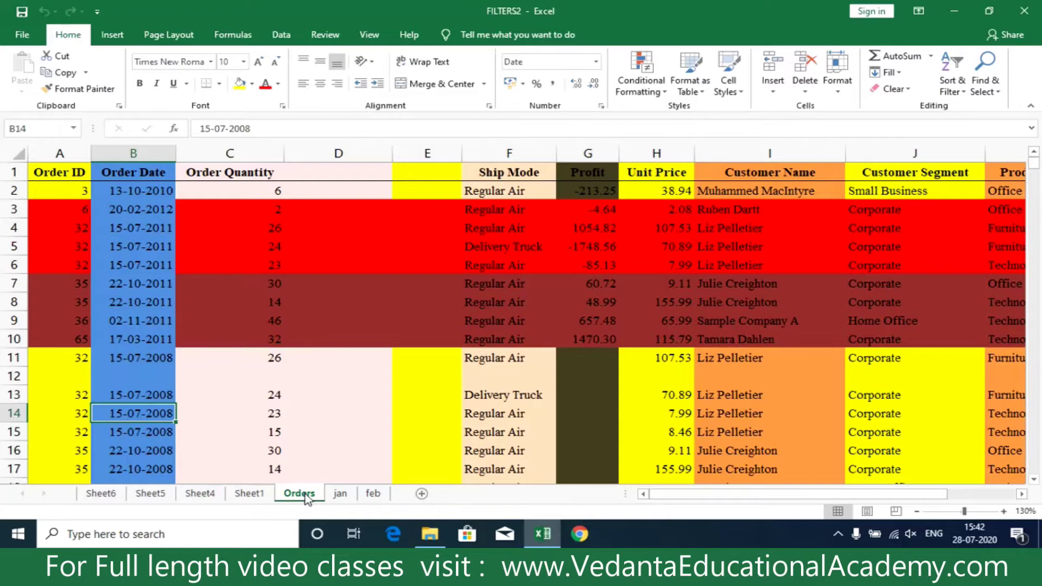
{"action": "right_click", "coordinate": [307, 496]}
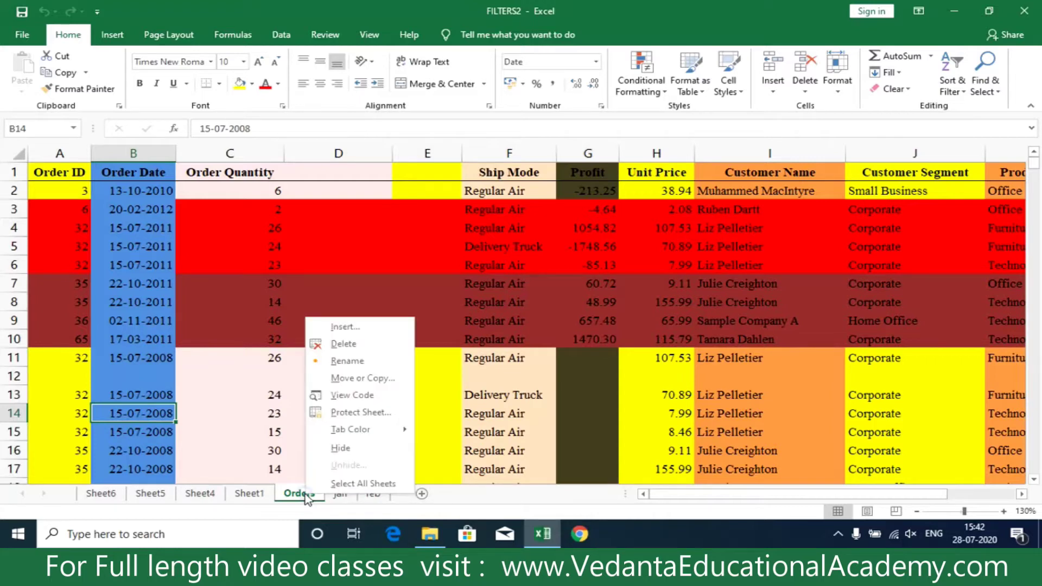
{"action": "left_click", "coordinate": [340, 448]}
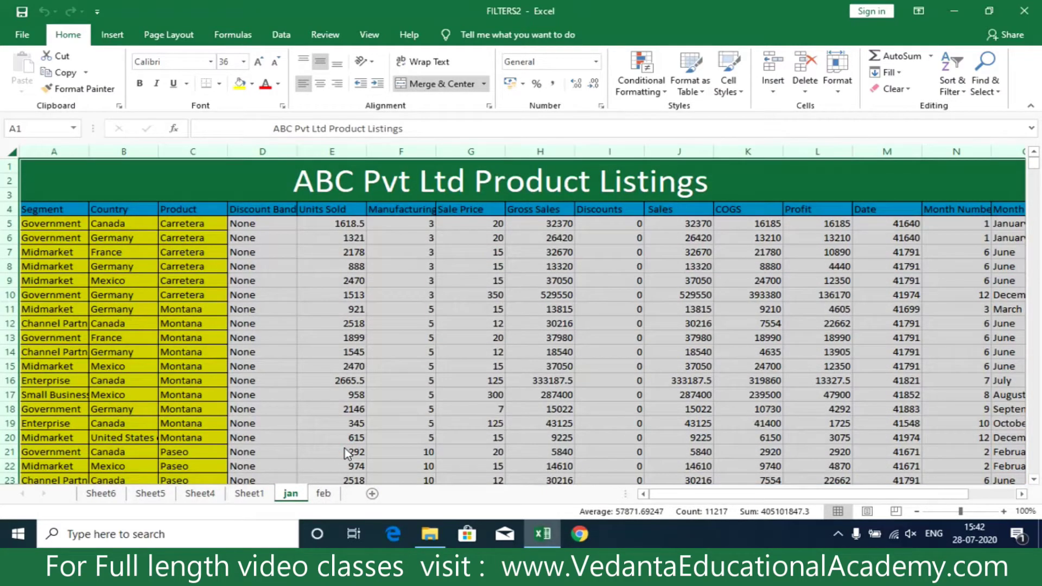
{"action": "left_click", "coordinate": [323, 494]}
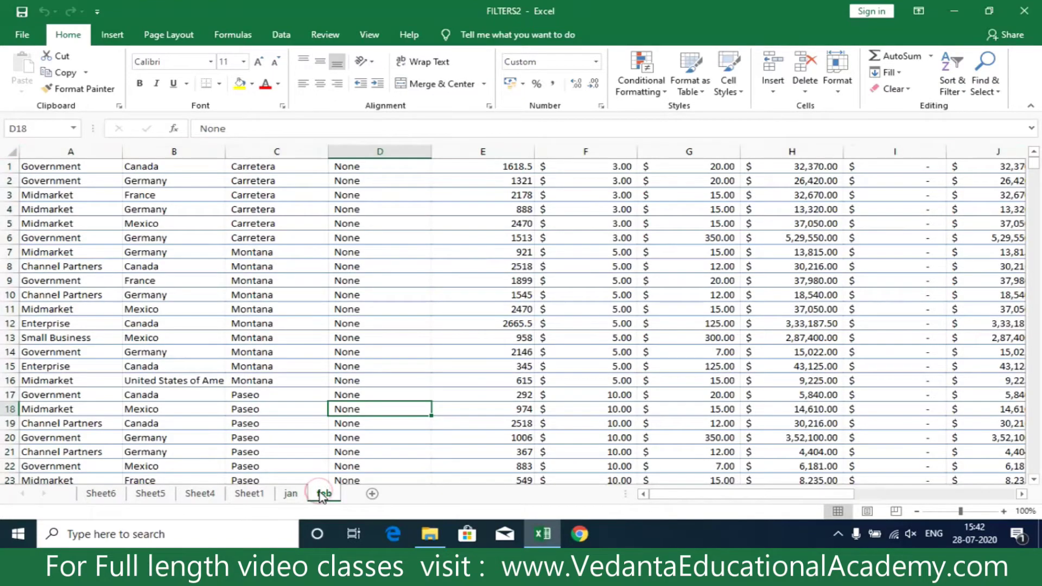
{"action": "right_click", "coordinate": [320, 493]}
{"action": "left_click", "coordinate": [360, 445]}
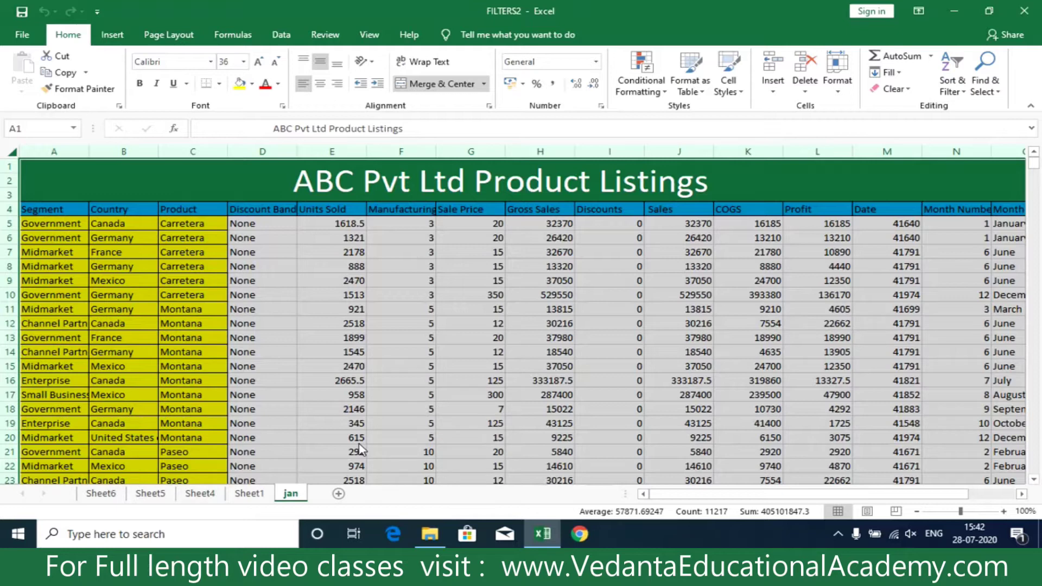
Step: Unhide the Orders worksheet, leaving feb hidden
{"action": "right_click", "coordinate": [200, 497]}
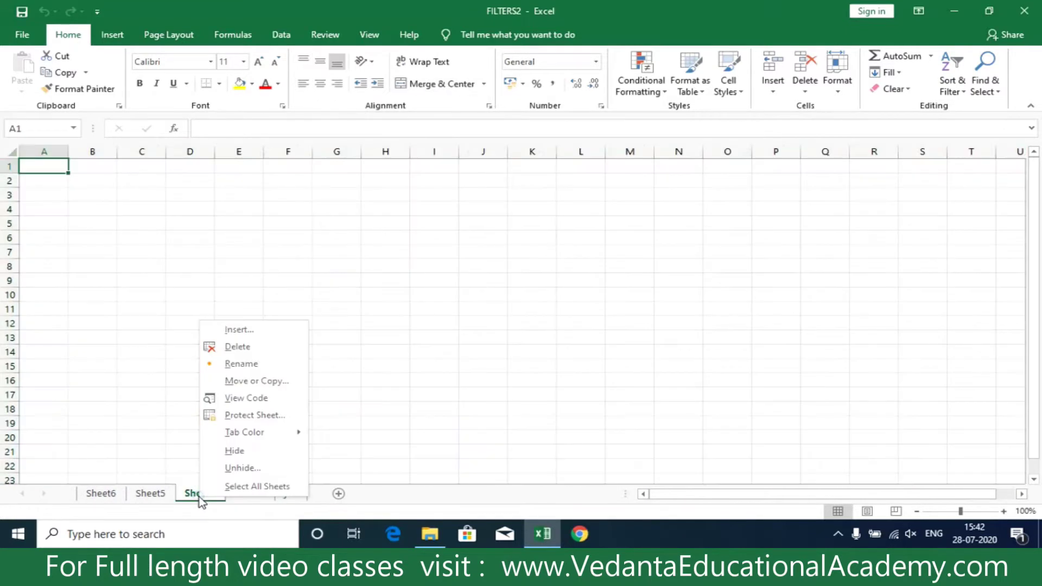
{"action": "left_click", "coordinate": [233, 472]}
{"action": "left_click_drag", "start_coordinate": [243, 376], "coordinate": [442, 268]}
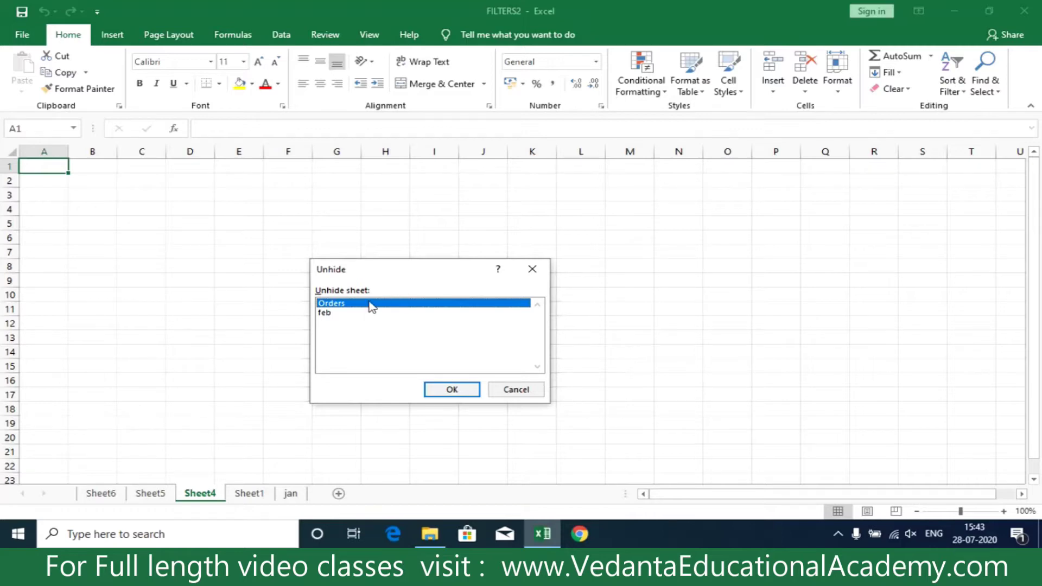
{"action": "left_click", "coordinate": [441, 387]}
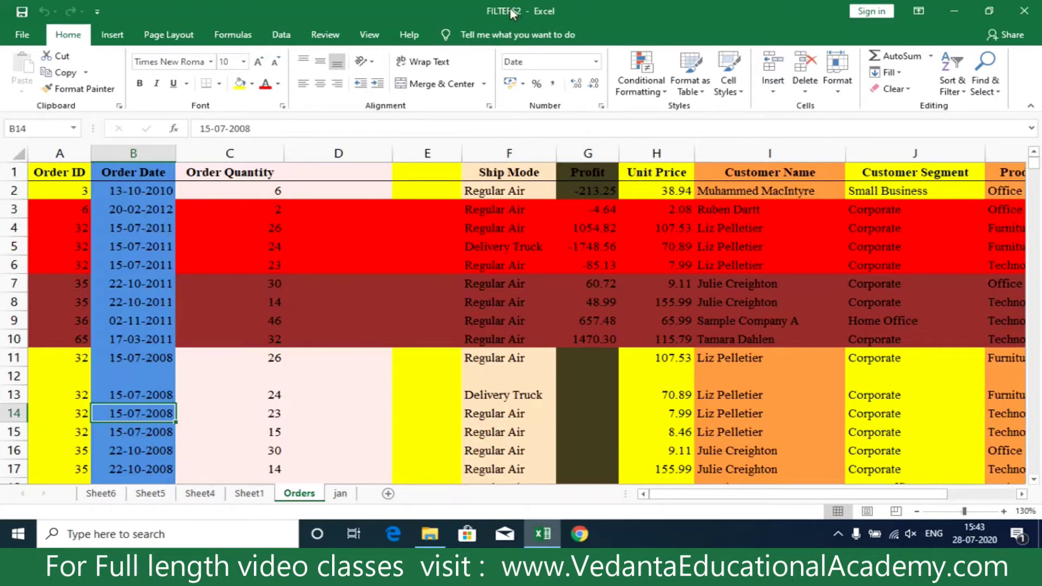
Step: Permanently delete the jan worksheet from the workbook
{"action": "left_click", "coordinate": [340, 494]}
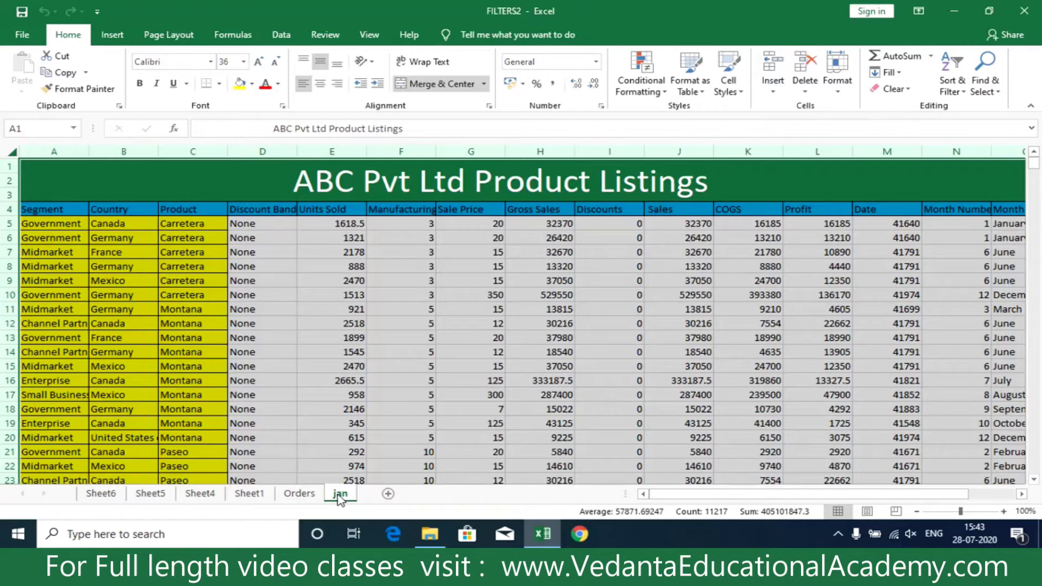
{"action": "right_click", "coordinate": [340, 495]}
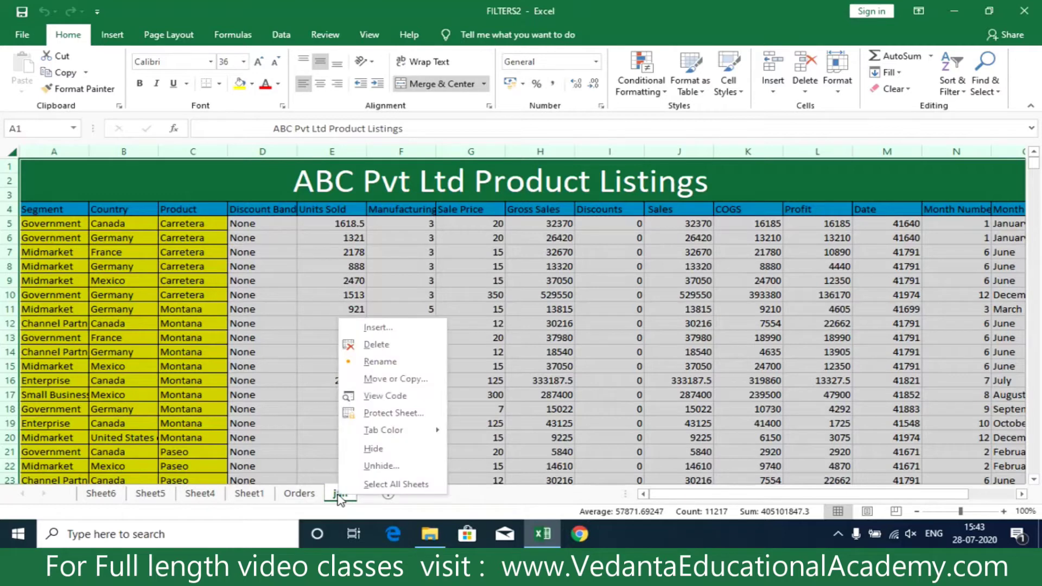
{"action": "left_click", "coordinate": [392, 345]}
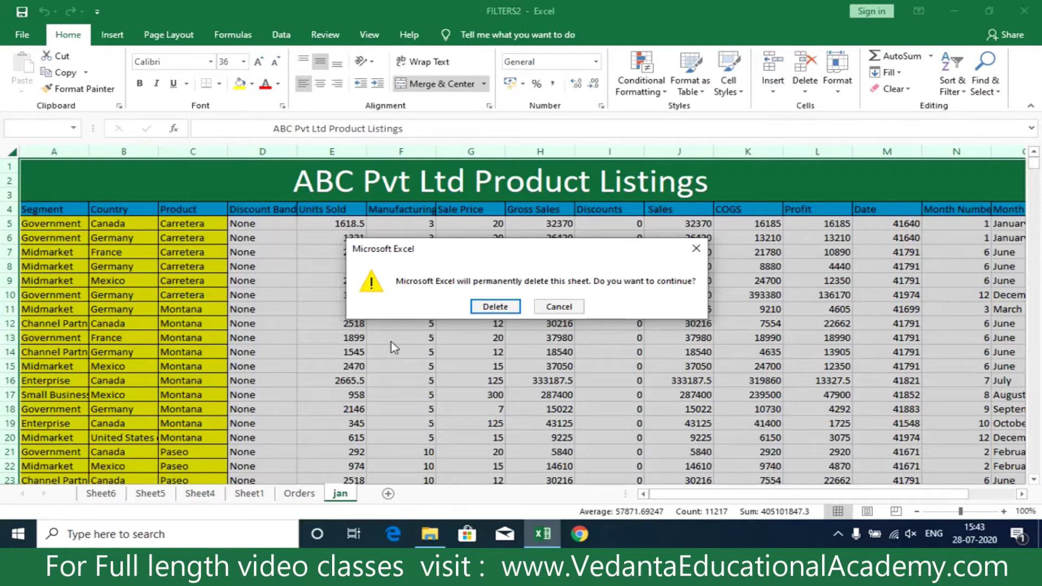
{"action": "left_click", "coordinate": [496, 307]}
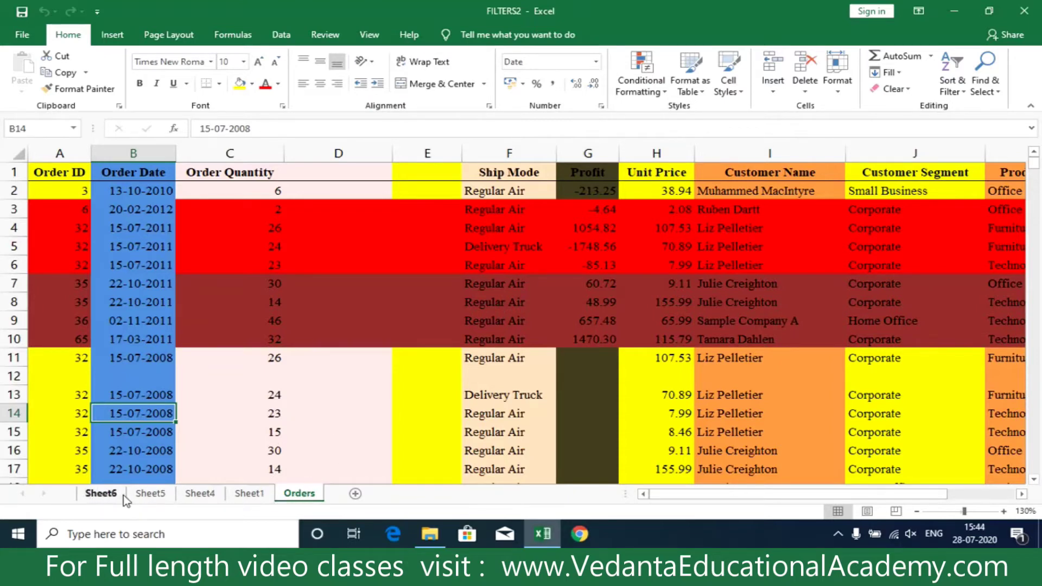
Step: Rename the blank Sheet1 worksheet as jan
{"action": "left_click", "coordinate": [249, 493]}
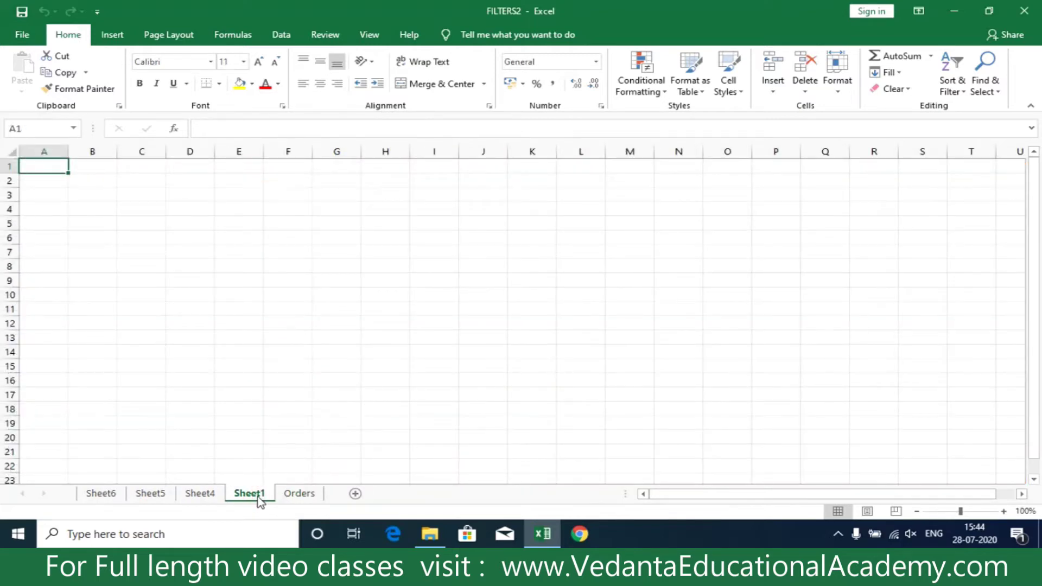
{"action": "right_click", "coordinate": [259, 498]}
{"action": "left_click", "coordinate": [317, 361]}
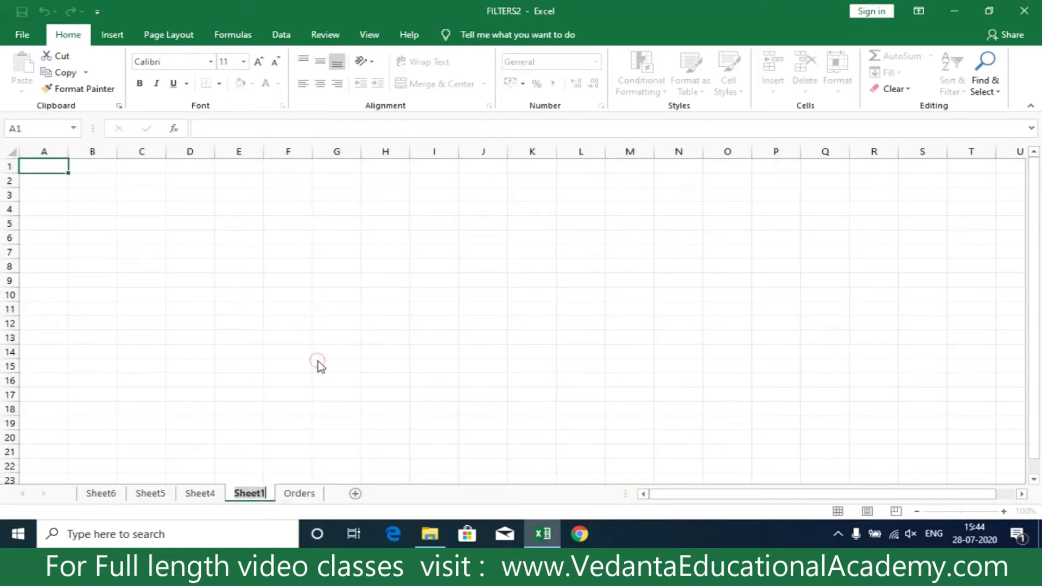
{"action": "type", "text": "jan"}
{"action": "left_click", "coordinate": [318, 361]}
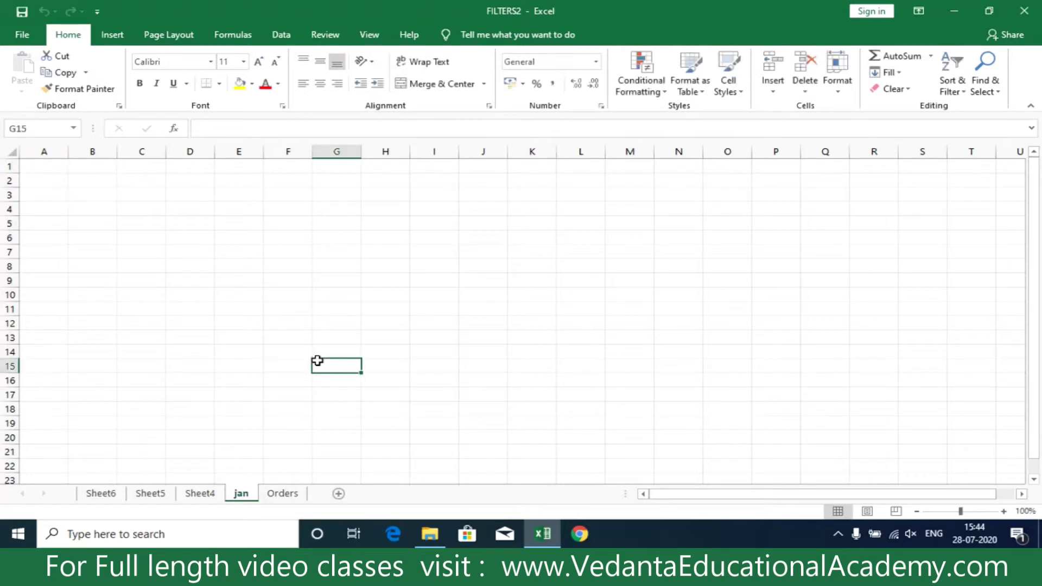
Step: Try to rename the Sheet4 worksheet as feb
{"action": "double_click", "coordinate": [198, 494]}
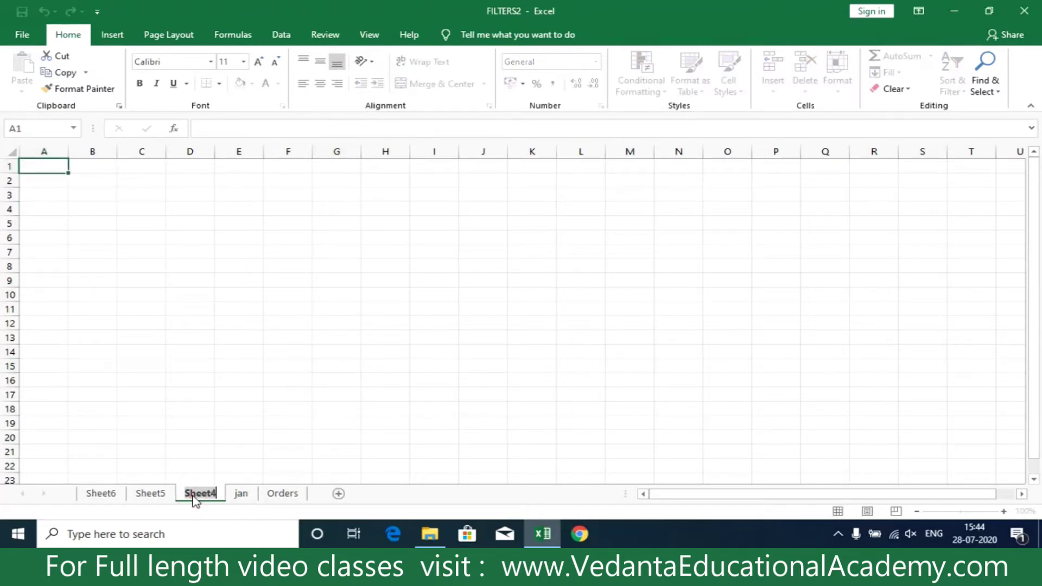
{"action": "type", "text": "feb"}
{"action": "left_click", "coordinate": [196, 417]}
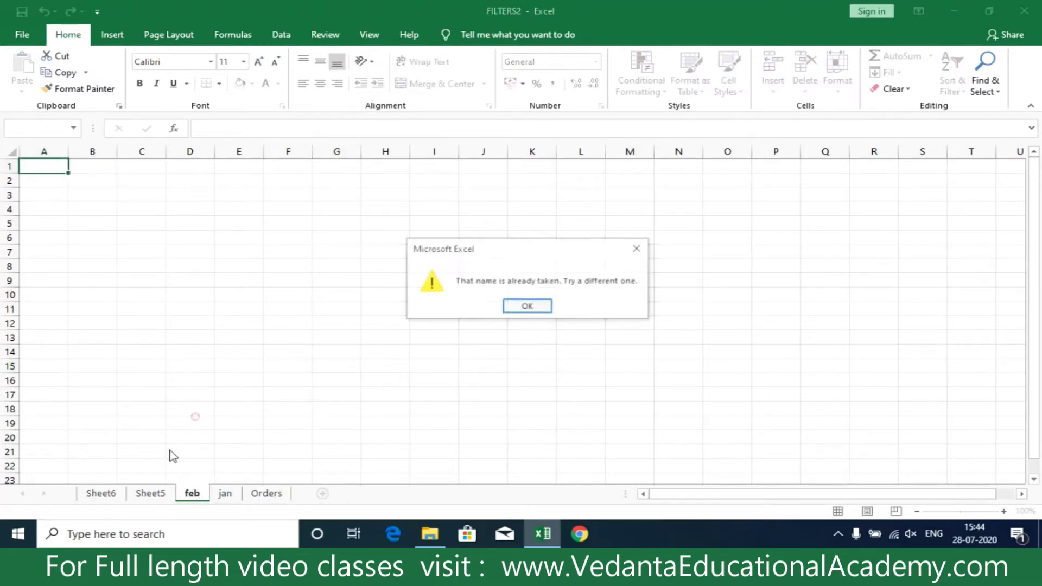
{"action": "left_click", "coordinate": [527, 305]}
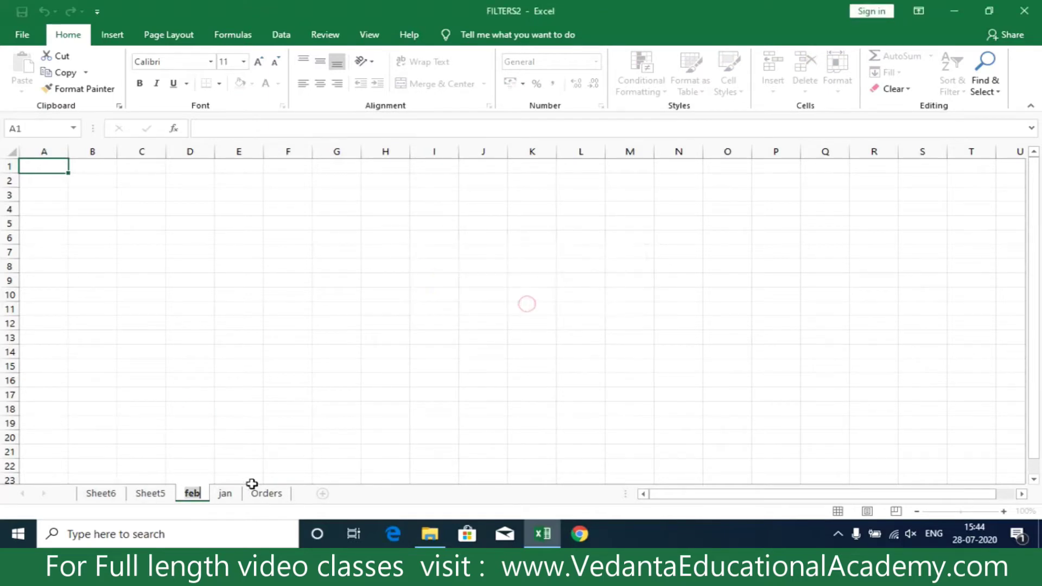
Step: Enter mar as the new name of the former Sheet4 worksheet
{"action": "key", "text": "BackSpace"}
{"action": "type", "text": "mar"}
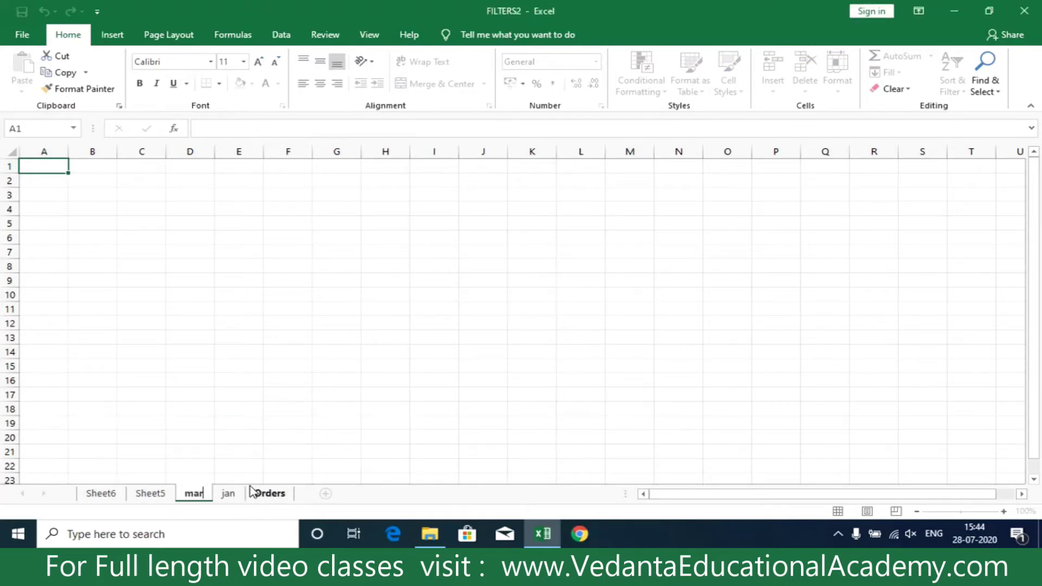
{"action": "left_click", "coordinate": [238, 367]}
Step: Rename Sheet5 as april and Sheet6 as may
{"action": "double_click", "coordinate": [156, 494]}
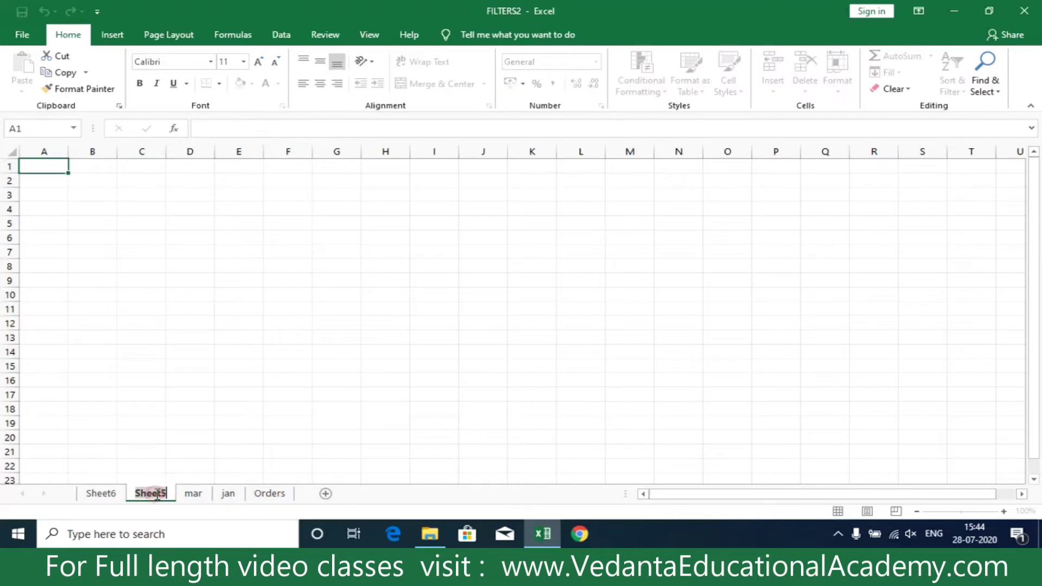
{"action": "type", "text": "april"}
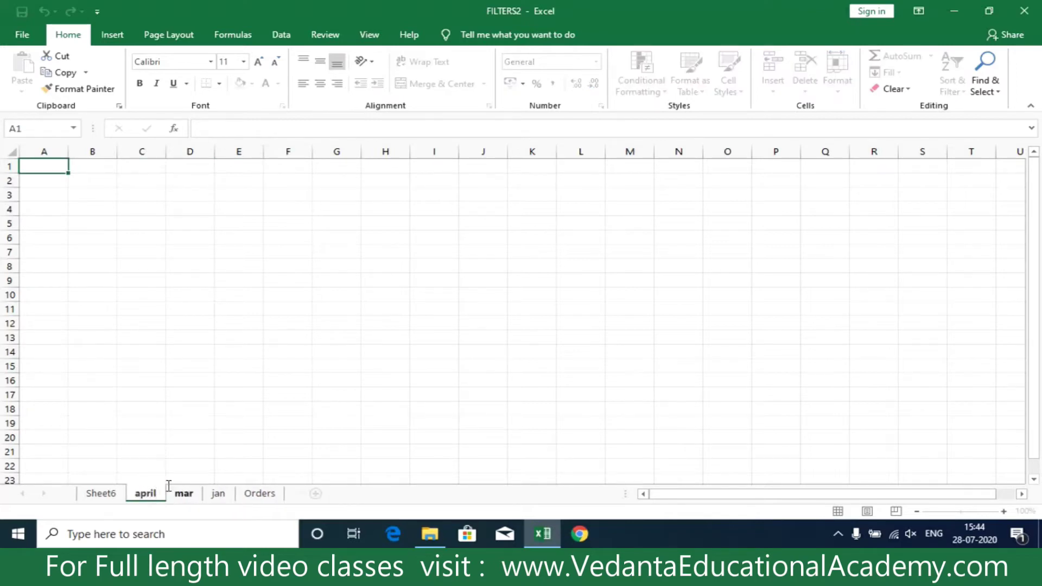
{"action": "left_click", "coordinate": [196, 423]}
{"action": "double_click", "coordinate": [100, 493]}
{"action": "type", "text": "may"}
{"action": "left_click", "coordinate": [148, 379]}
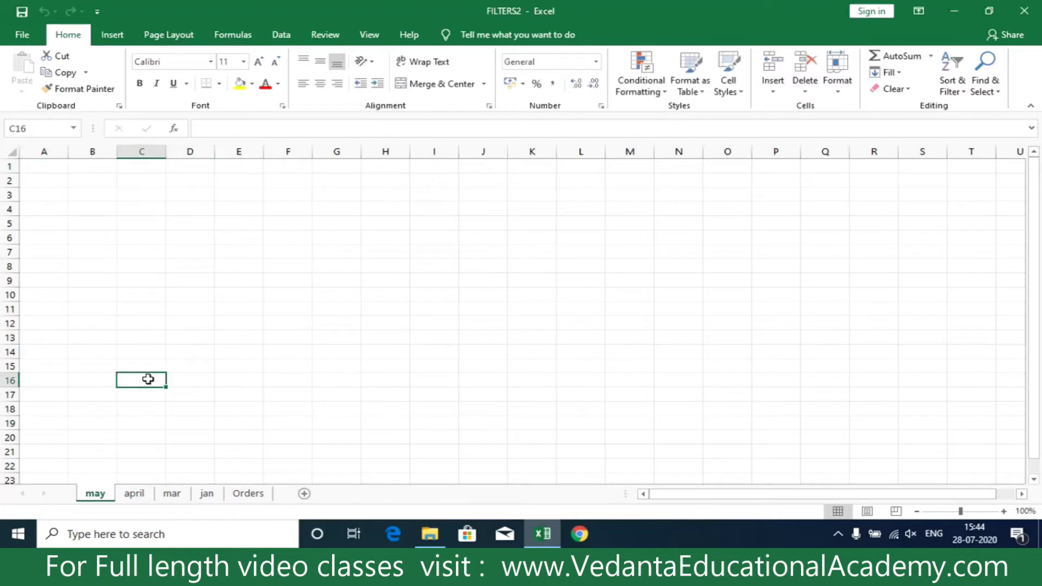
Step: Set the Orders sheet's tab color to the standard red and switch to the jan sheet
{"action": "left_click", "coordinate": [241, 495]}
{"action": "right_click", "coordinate": [242, 497]}
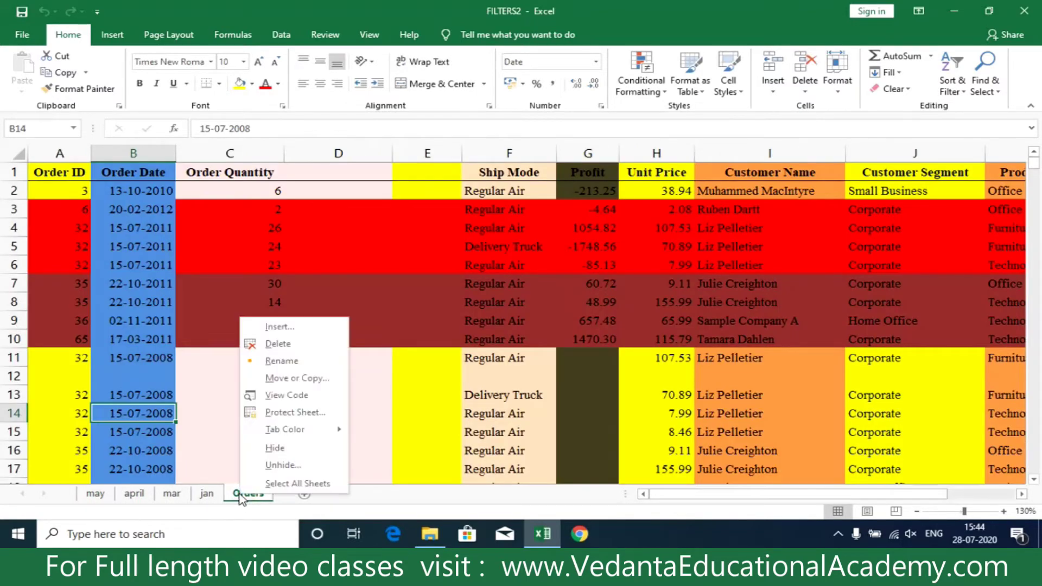
{"action": "mouse_move", "coordinate": [273, 433]}
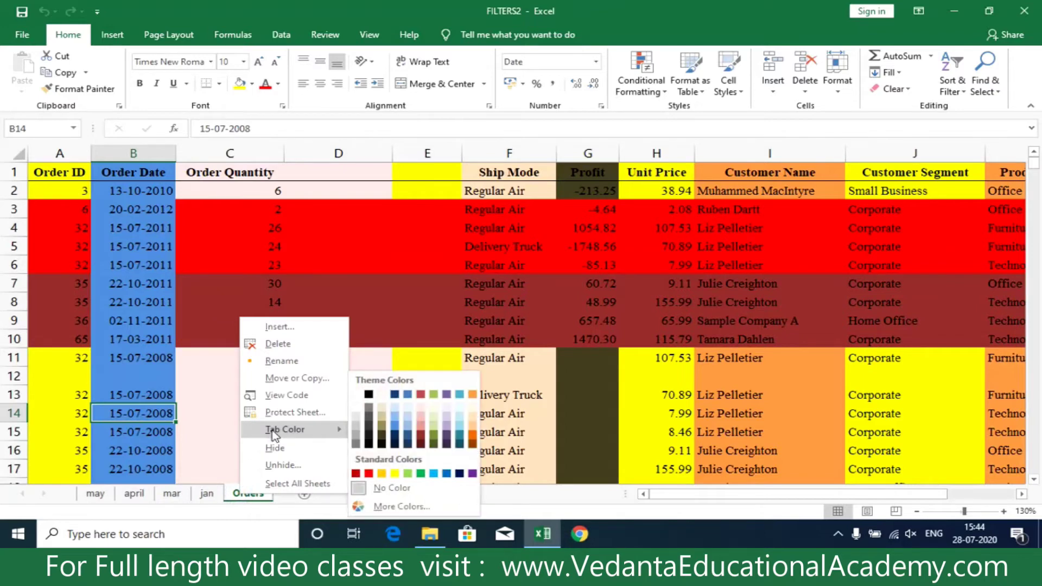
{"action": "left_click", "coordinate": [368, 472]}
{"action": "left_click", "coordinate": [206, 495]}
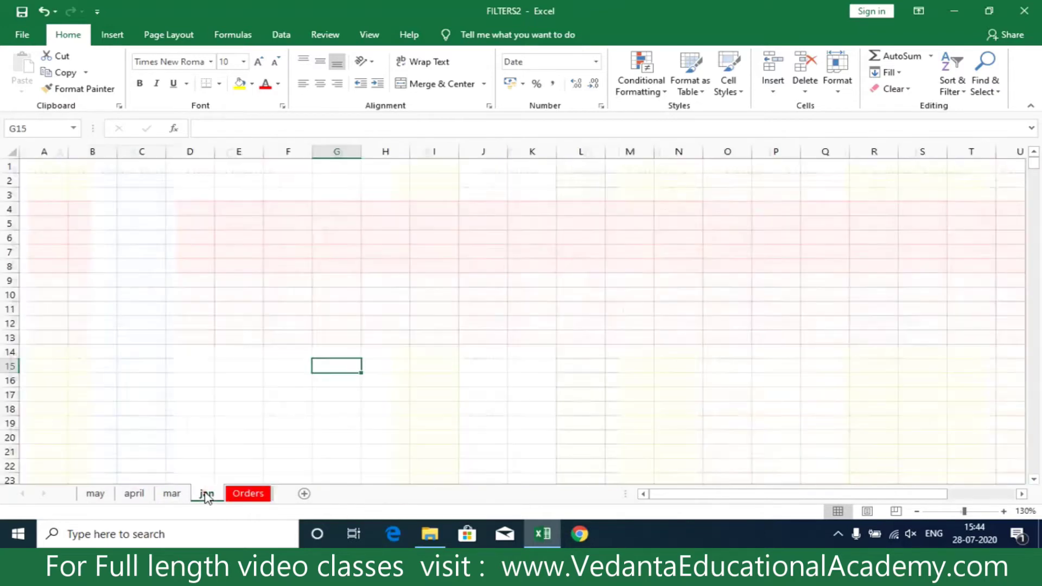
Step: Set the jan sheet's tab color to black
{"action": "right_click", "coordinate": [206, 495]}
{"action": "mouse_move", "coordinate": [256, 435]}
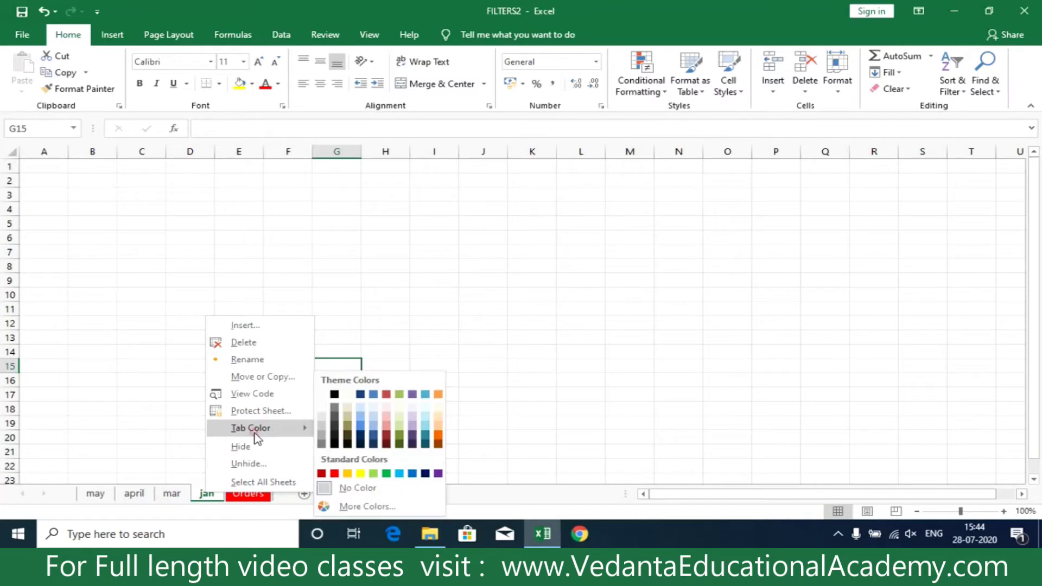
{"action": "left_click", "coordinate": [337, 437]}
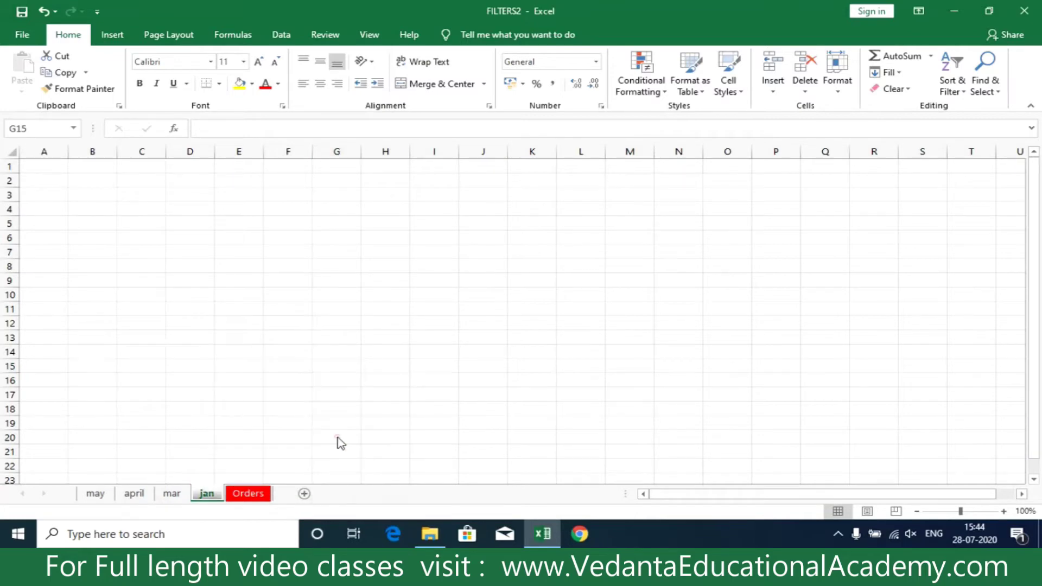
Step: Set the mar sheet's tab color to a theme blue
{"action": "left_click", "coordinate": [179, 493]}
{"action": "right_click", "coordinate": [173, 495]}
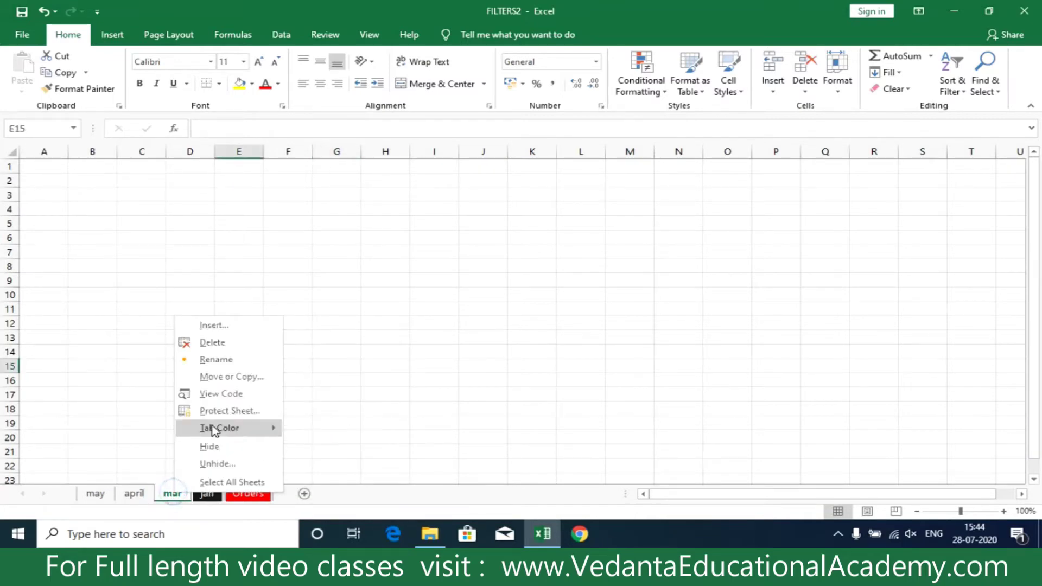
{"action": "mouse_move", "coordinate": [212, 430]}
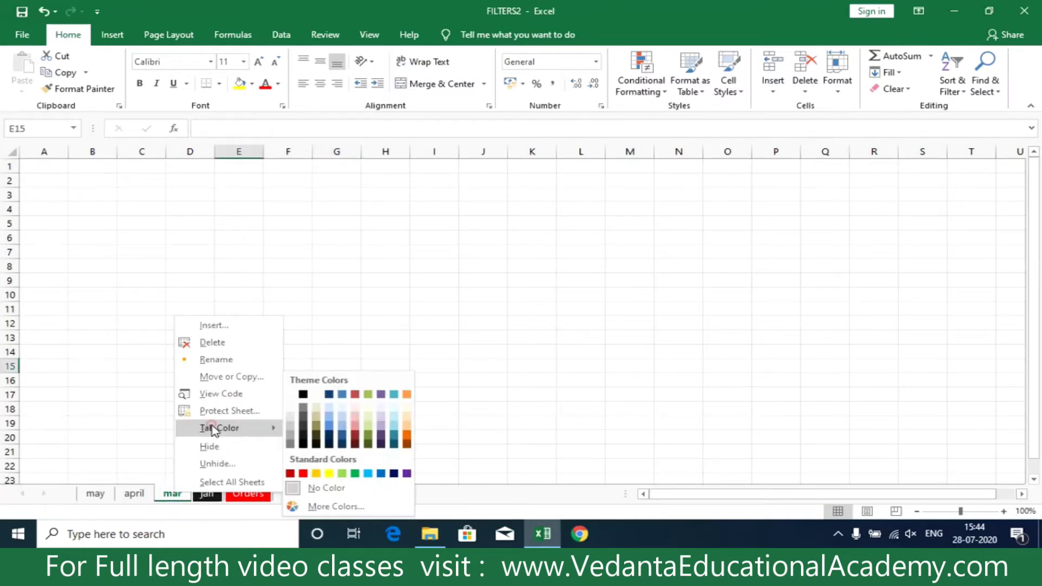
{"action": "left_click", "coordinate": [329, 439]}
{"action": "left_click", "coordinate": [173, 426]}
{"action": "left_click", "coordinate": [146, 429]}
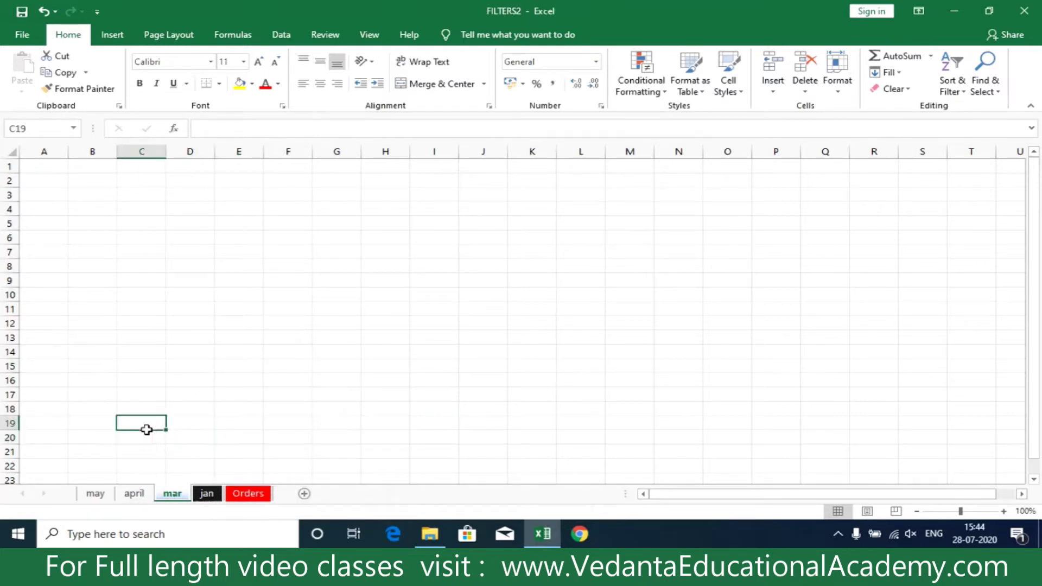
Step: Go through the april, jan and Orders sheets to check the tab colors, ending on Orders
{"action": "left_click", "coordinate": [134, 493]}
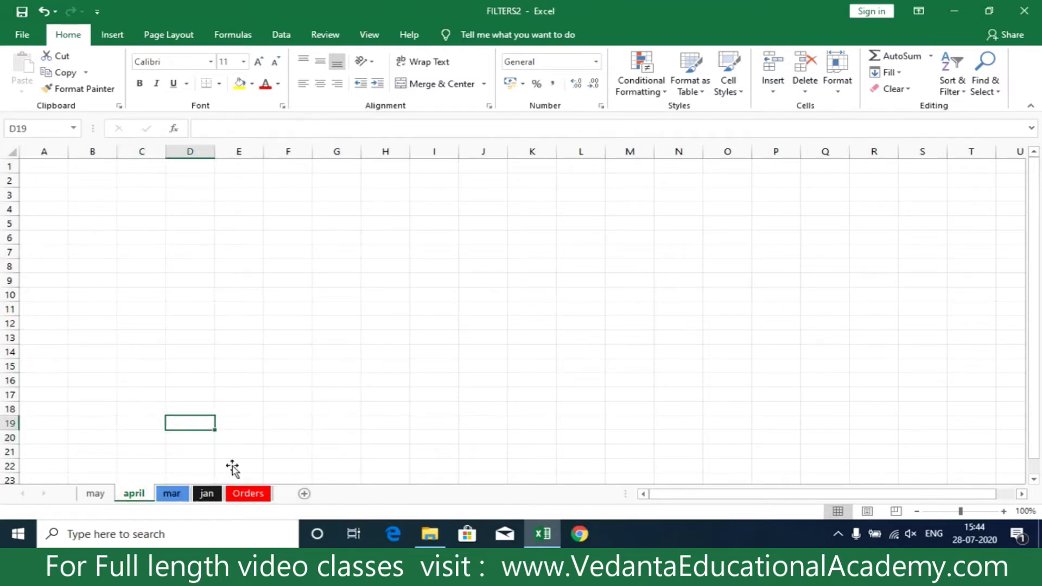
{"action": "left_click", "coordinate": [209, 494]}
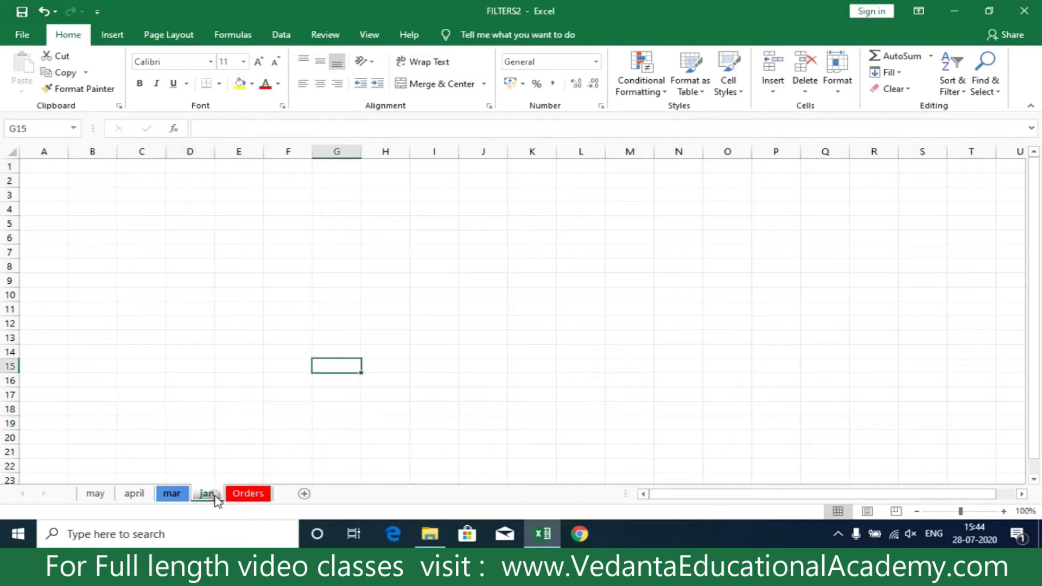
{"action": "left_click", "coordinate": [248, 494]}
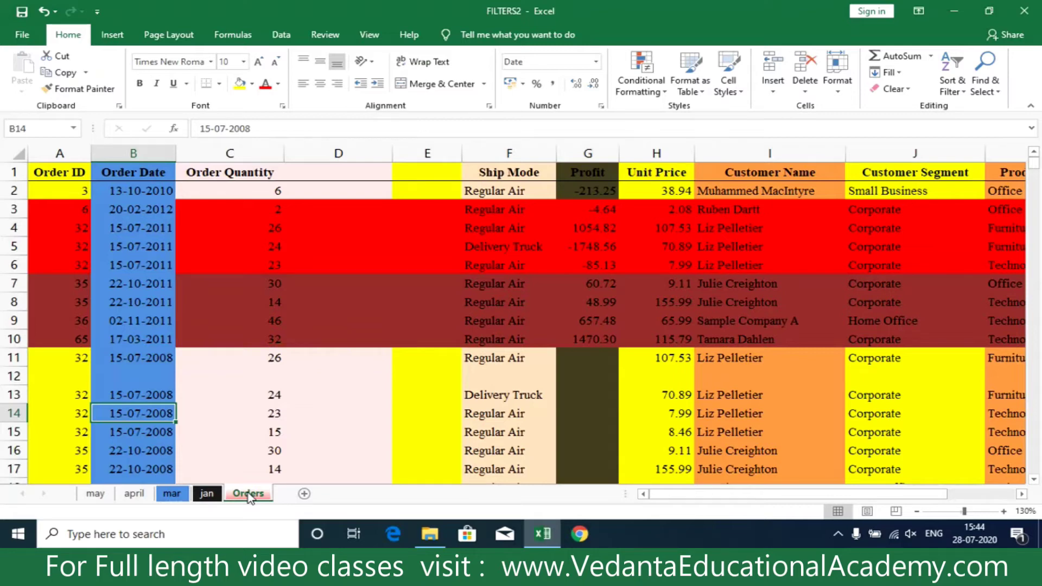
{"action": "left_click", "coordinate": [953, 11]}
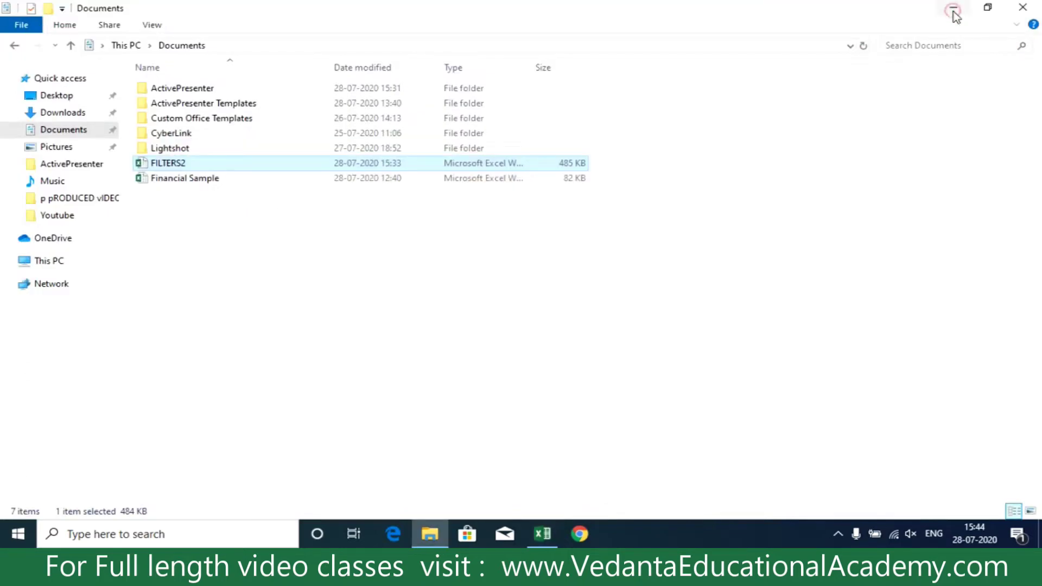
{"action": "left_click", "coordinate": [543, 534]}
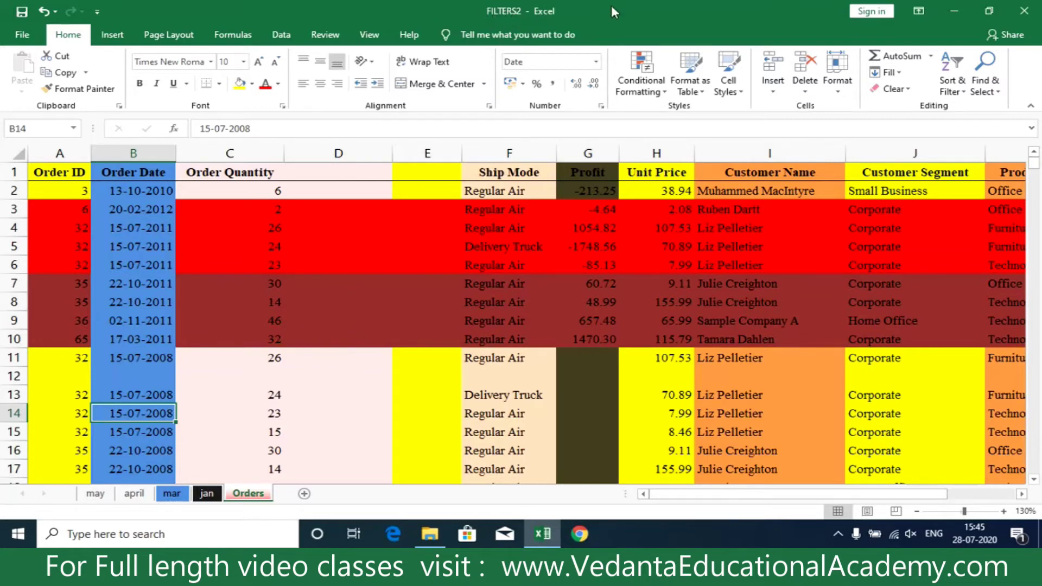
Step: Minimize the open windows, launch a new blank workbook by running excel, and maximize its window
{"action": "left_click", "coordinate": [962, 10]}
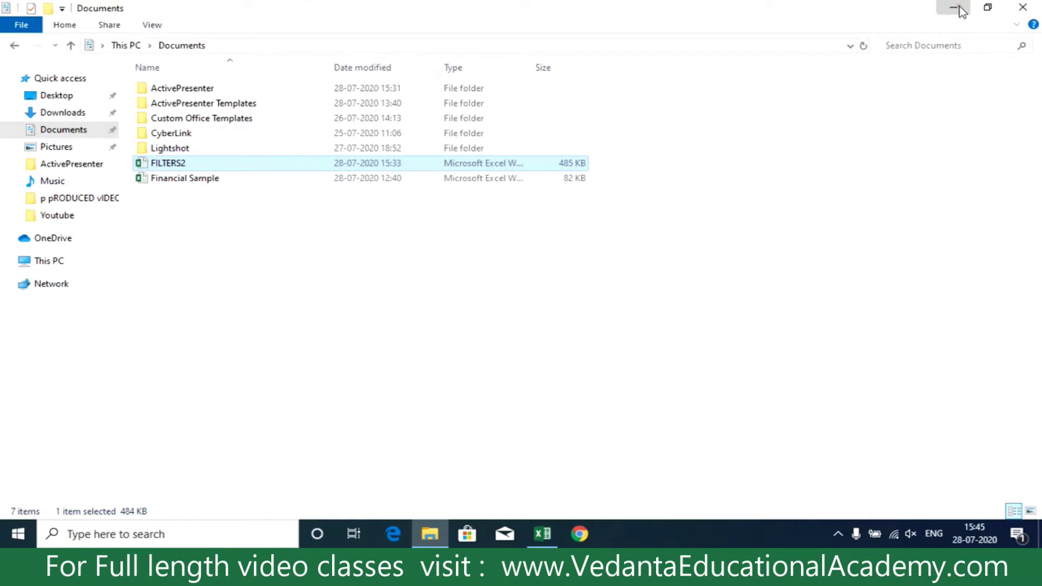
{"action": "left_click", "coordinate": [955, 8]}
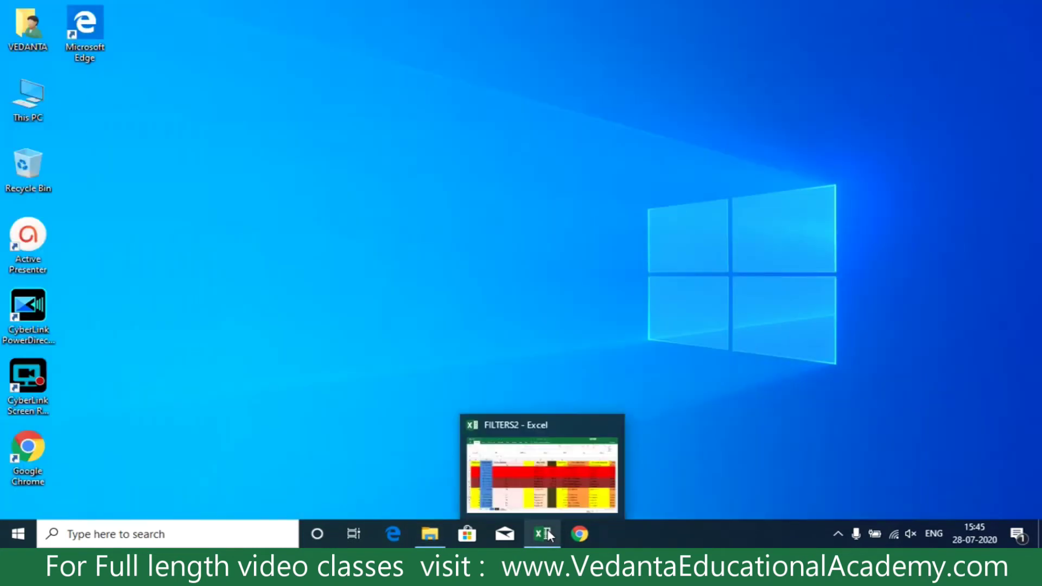
{"action": "key", "text": "super+r"}
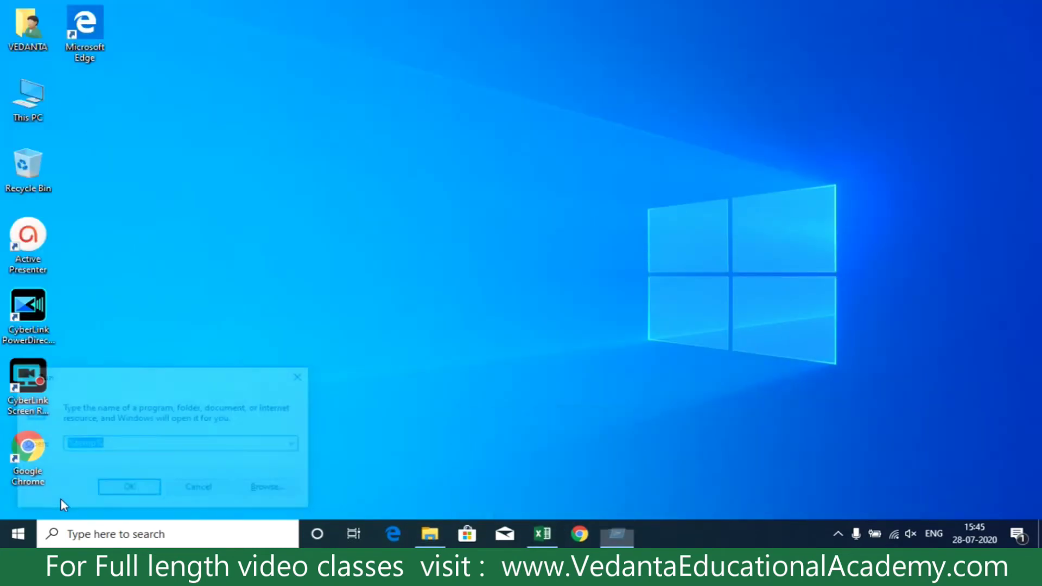
{"action": "type", "text": "exce"}
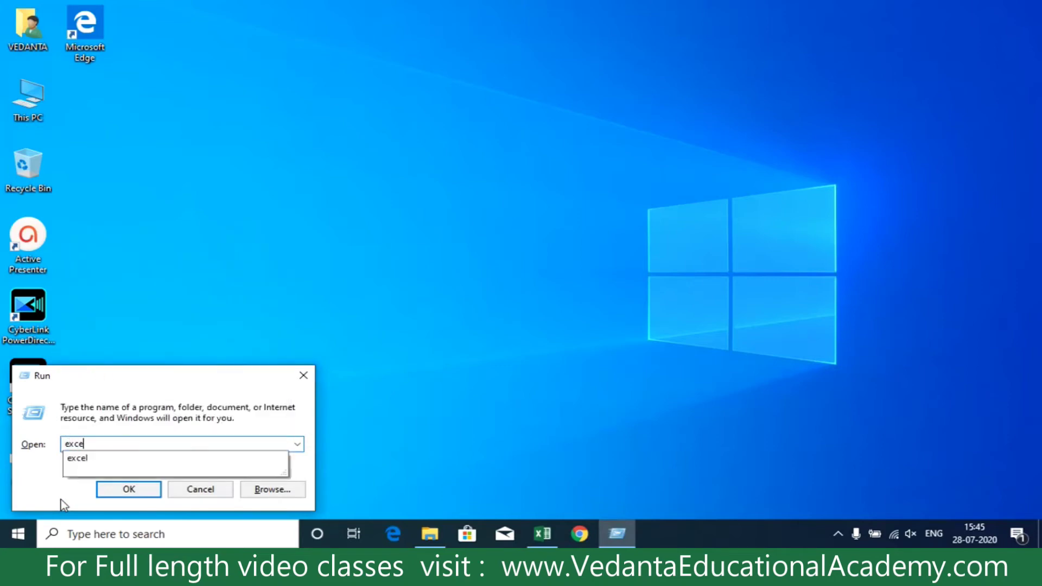
{"action": "type", "text": "l"}
{"action": "key", "text": "Return"}
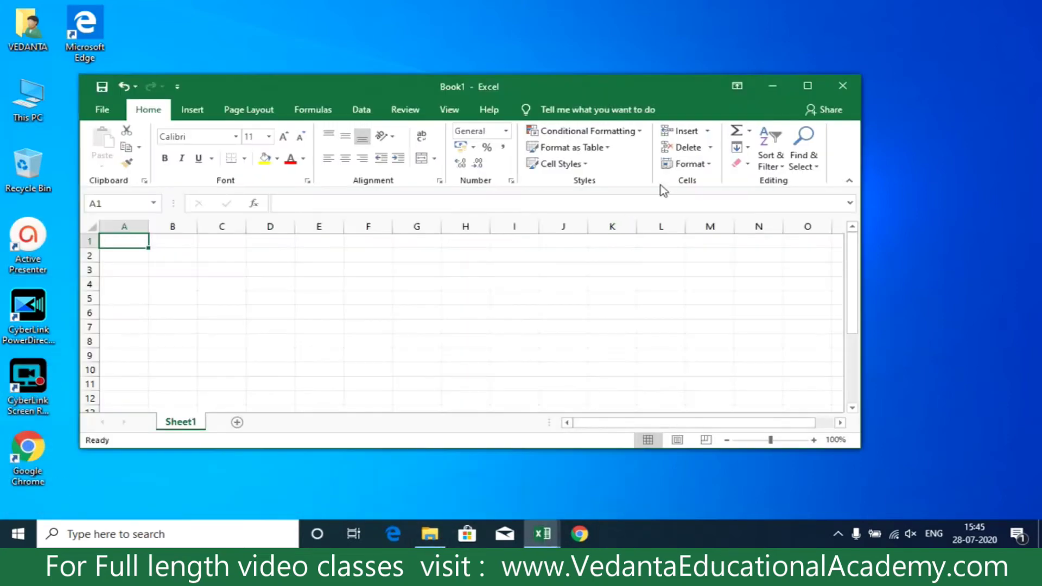
{"action": "left_click", "coordinate": [809, 87]}
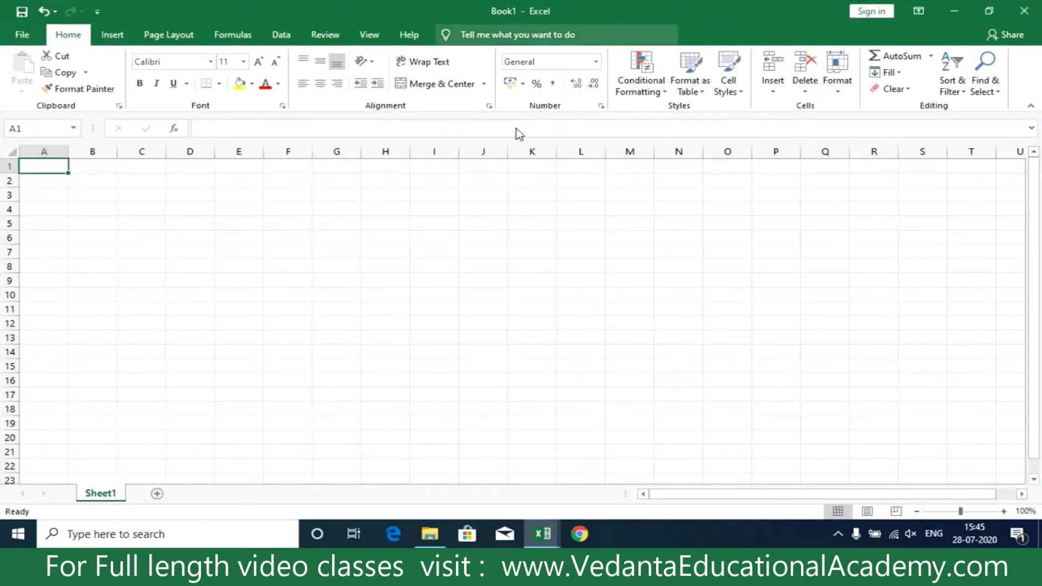
Step: Return to the FILTERS2 workbook and copy the entire Orders sheet's cells
{"action": "mouse_move", "coordinate": [543, 534]}
{"action": "left_click", "coordinate": [486, 465]}
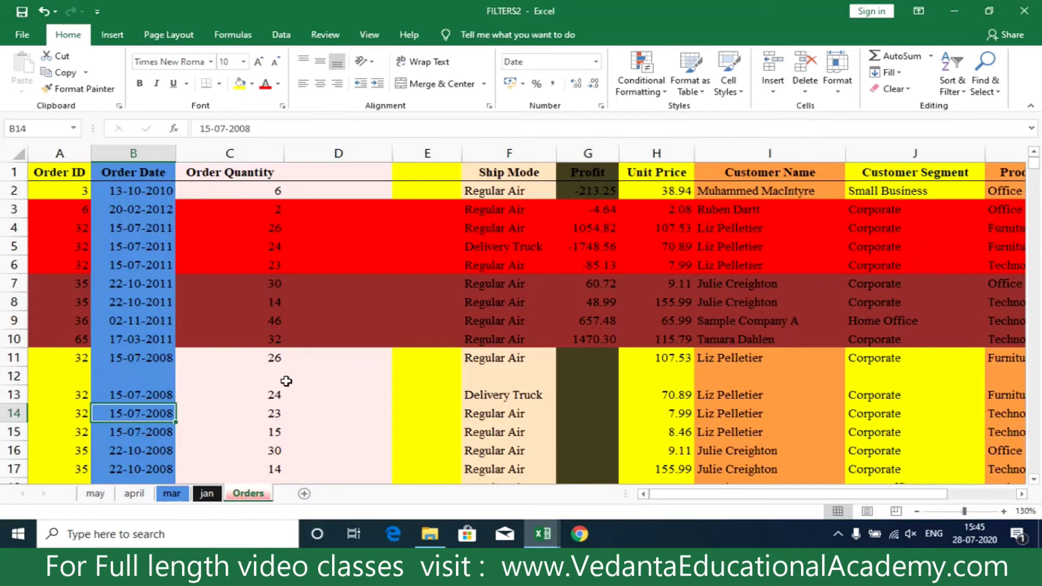
{"action": "right_click", "coordinate": [19, 153]}
{"action": "left_click", "coordinate": [245, 308]}
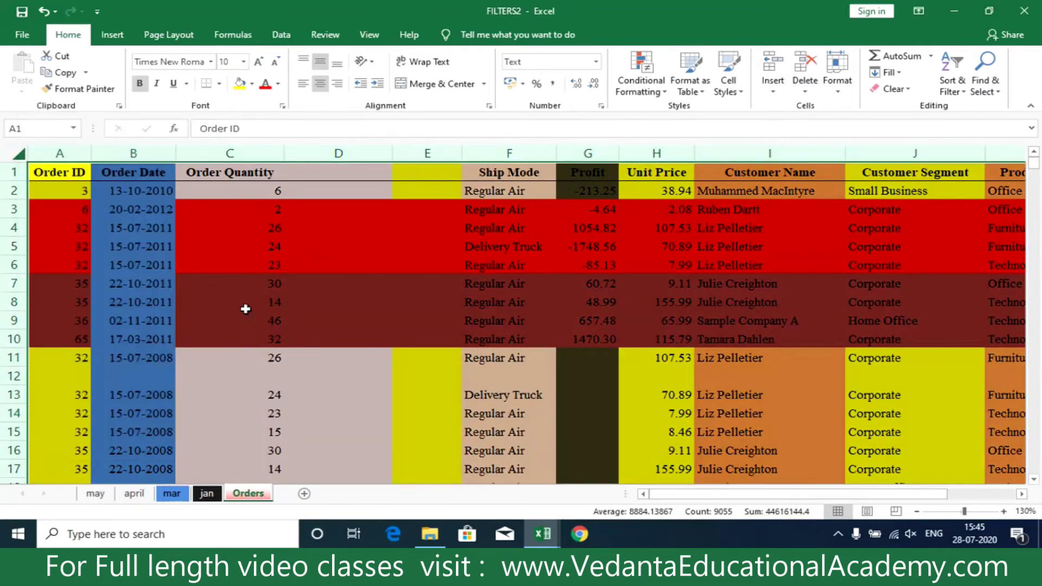
{"action": "left_click", "coordinate": [10, 157]}
{"action": "right_click", "coordinate": [12, 152]}
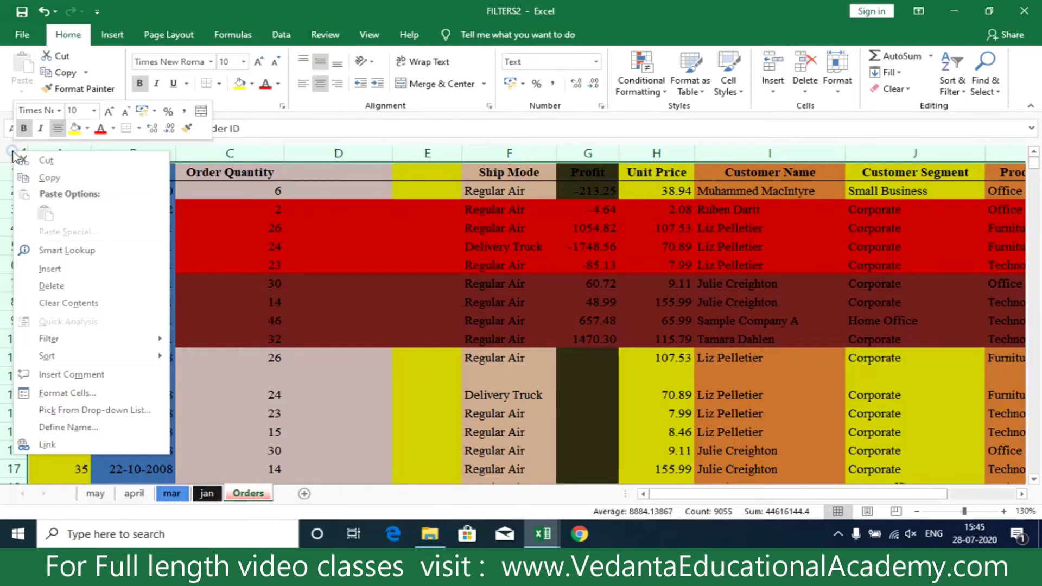
{"action": "left_click", "coordinate": [67, 181]}
Step: Paste the copied Orders cells into Sheet1 of Book1, starting at A1
{"action": "mouse_move", "coordinate": [543, 539]}
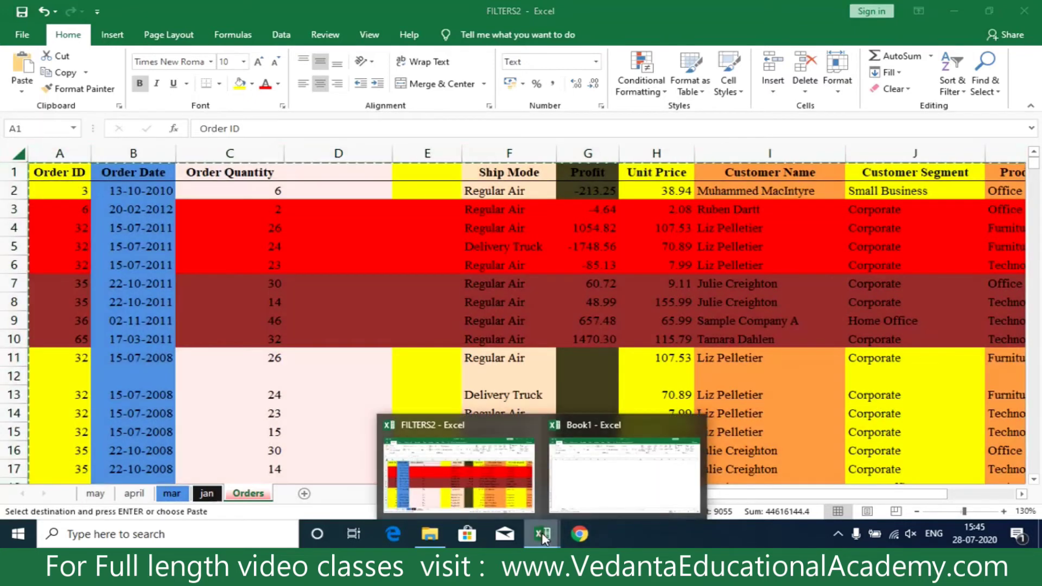
{"action": "left_click", "coordinate": [600, 476]}
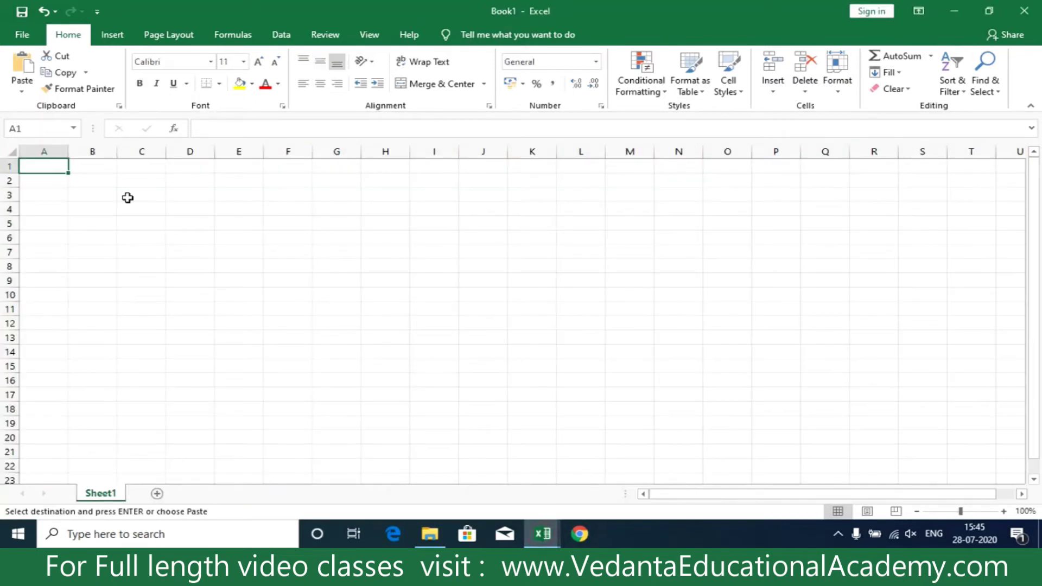
{"action": "left_click", "coordinate": [23, 82]}
{"action": "left_click", "coordinate": [21, 127]}
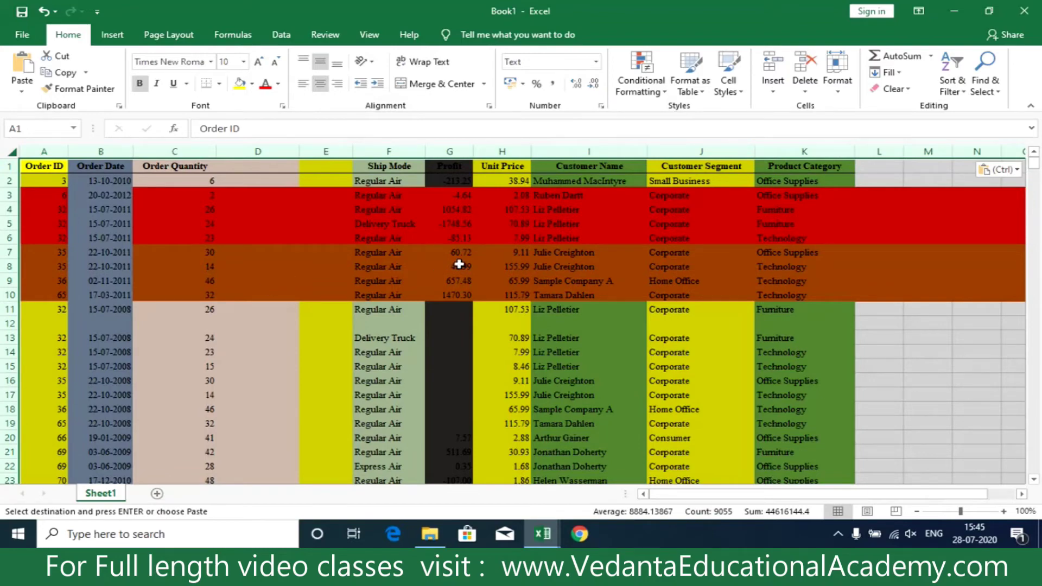
Step: Close Book1 without saving its changes and return to the FILTERS2 workbook
{"action": "left_click", "coordinate": [1023, 12]}
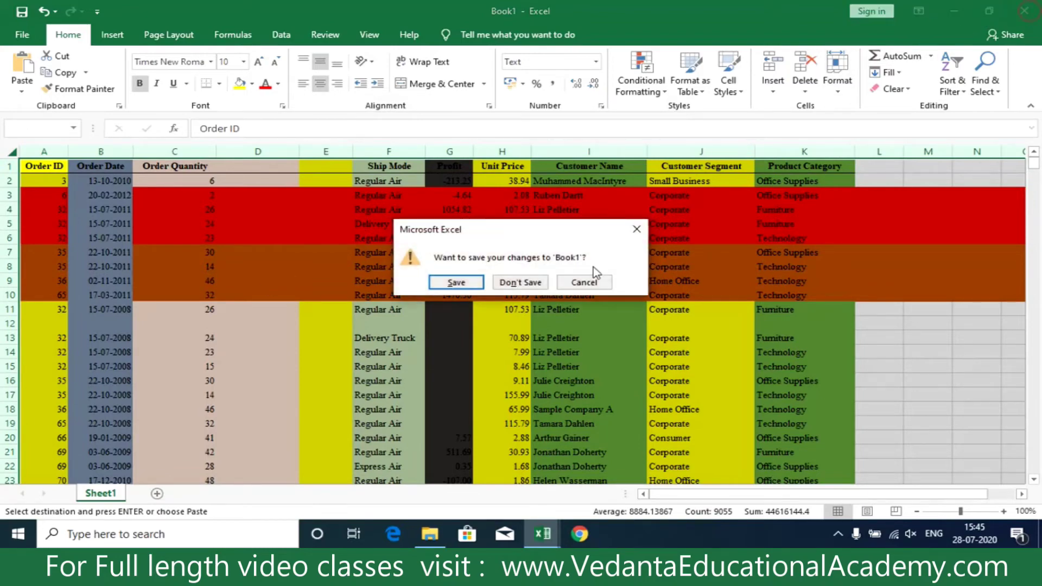
{"action": "left_click", "coordinate": [529, 281]}
{"action": "left_click", "coordinate": [524, 283]}
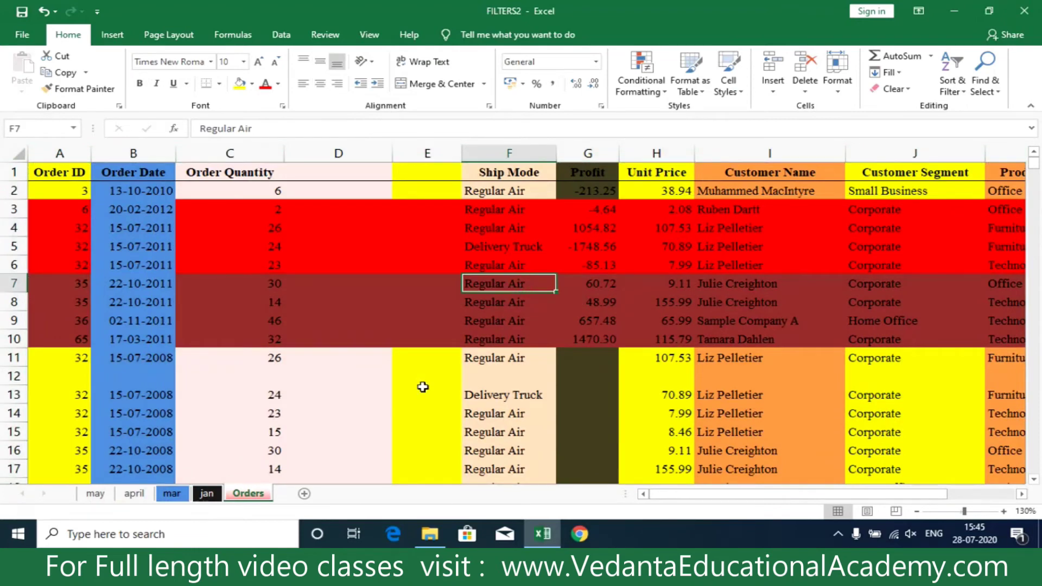
Step: Copy the Orders sheet into a new workbook with Move or Copy, choosing (new book) and Create a copy
{"action": "right_click", "coordinate": [253, 500]}
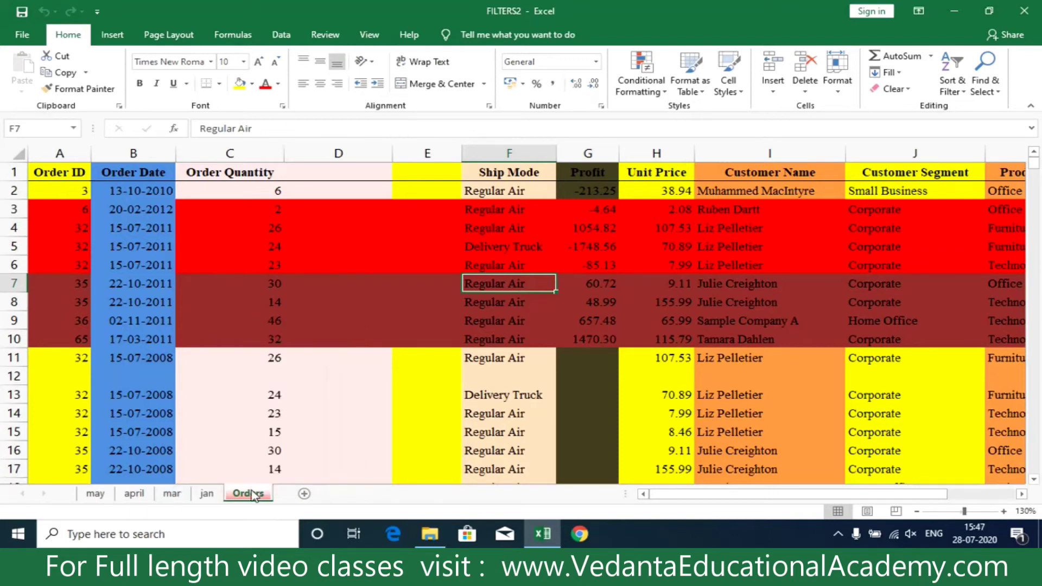
{"action": "right_click", "coordinate": [253, 495]}
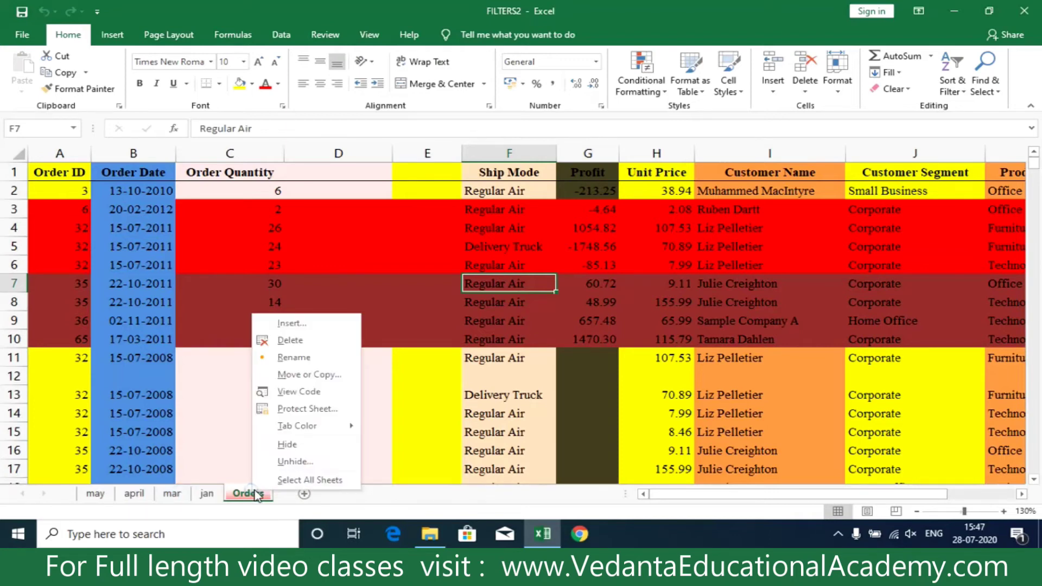
{"action": "left_click", "coordinate": [302, 375]}
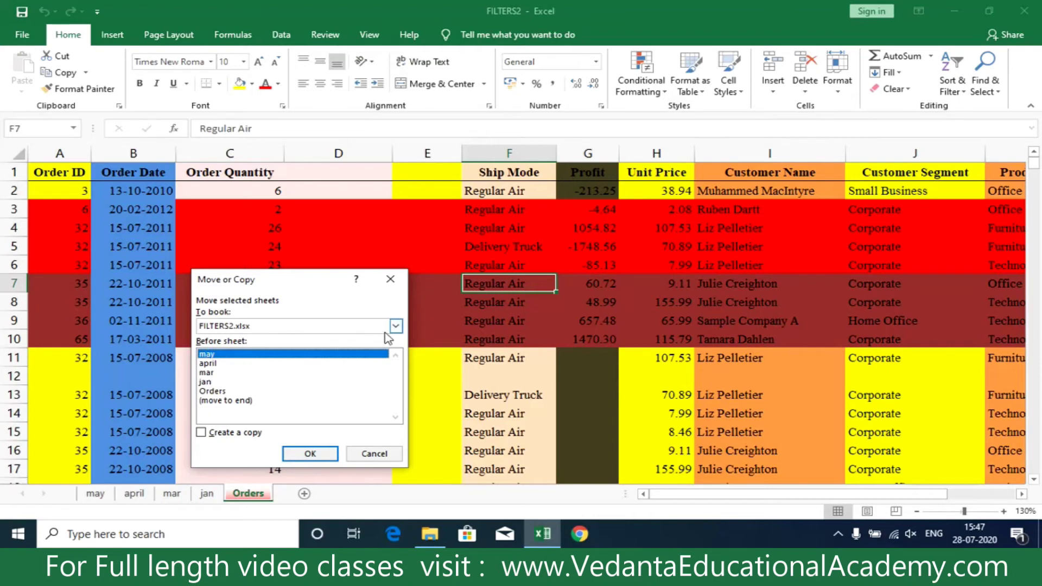
{"action": "left_click", "coordinate": [397, 326]}
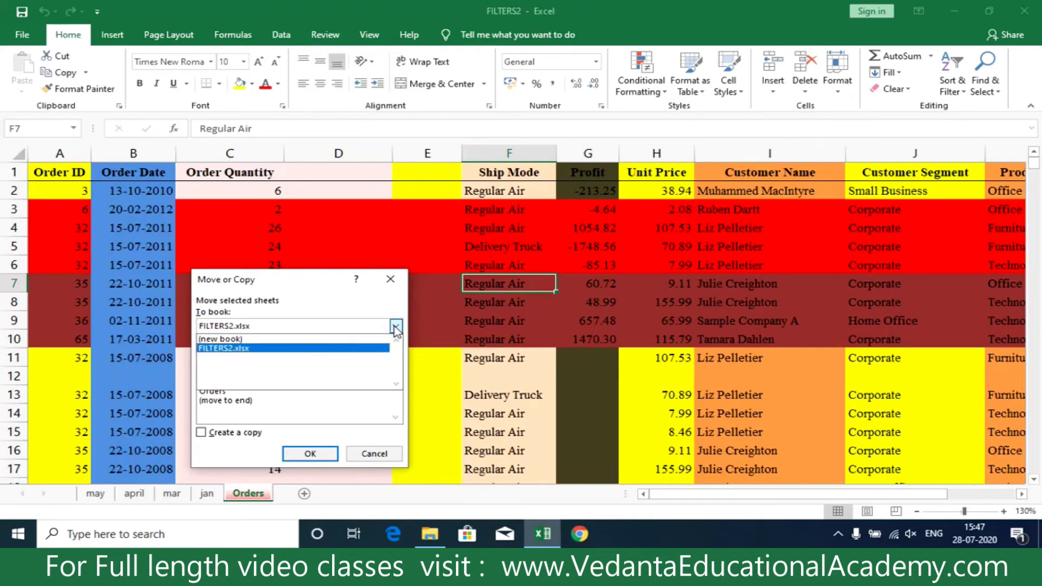
{"action": "left_click", "coordinate": [354, 342]}
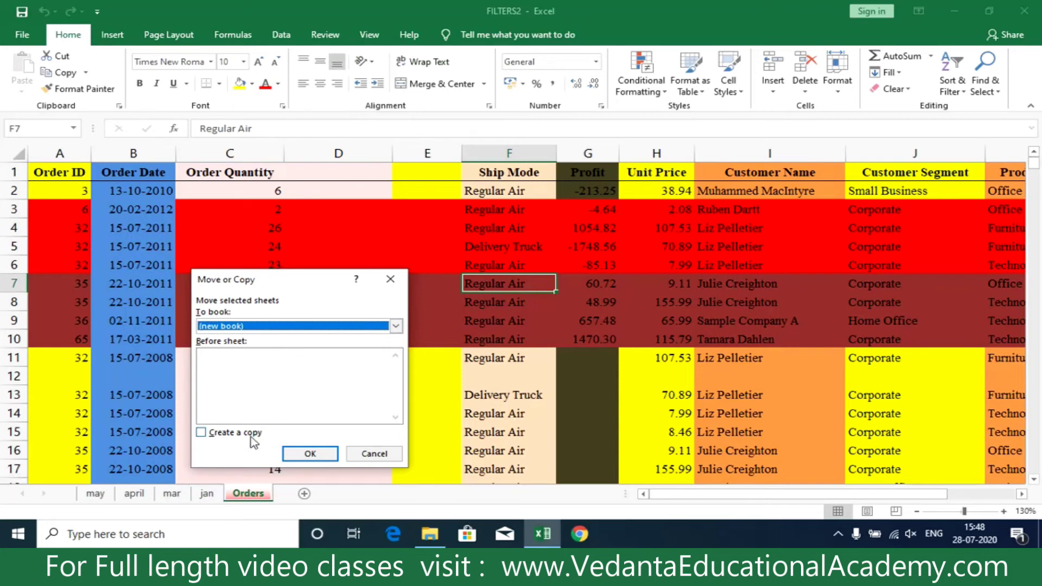
{"action": "left_click", "coordinate": [202, 432]}
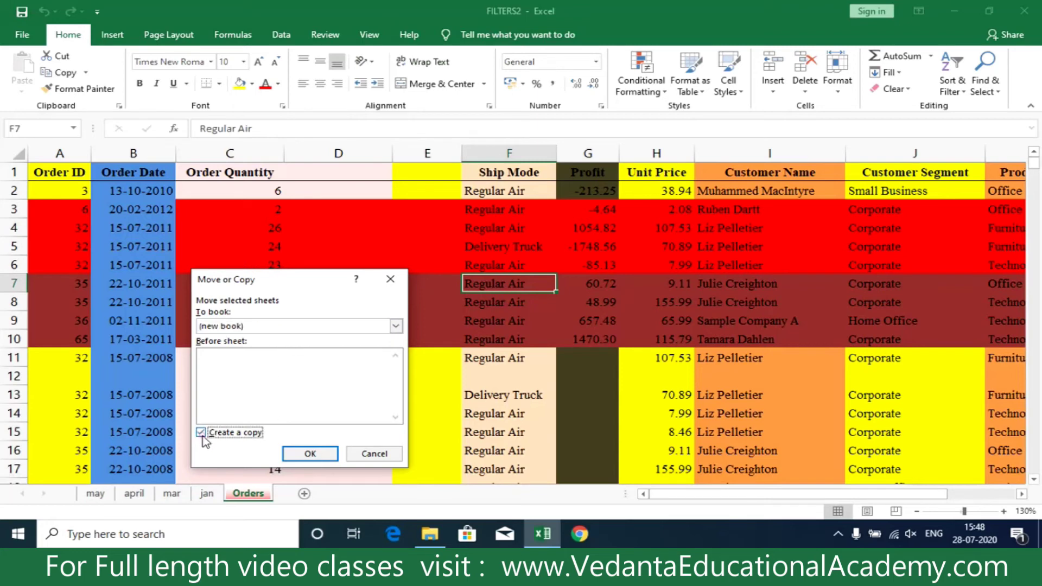
{"action": "left_click", "coordinate": [307, 458]}
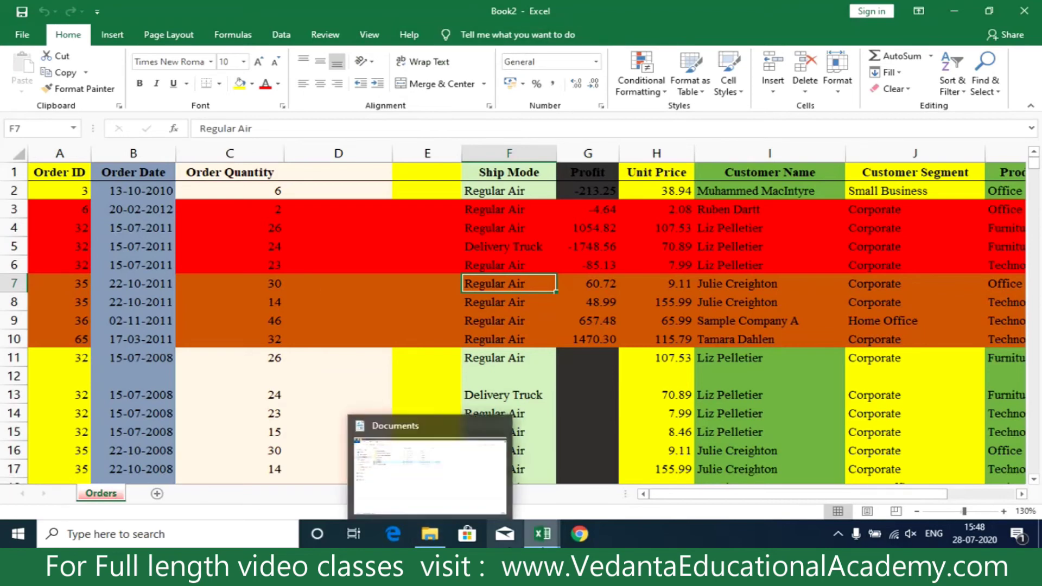
Step: Switch back to FILTERS2 to check that the original Orders sheet is still in place
{"action": "left_click", "coordinate": [542, 533]}
{"action": "left_click", "coordinate": [514, 491]}
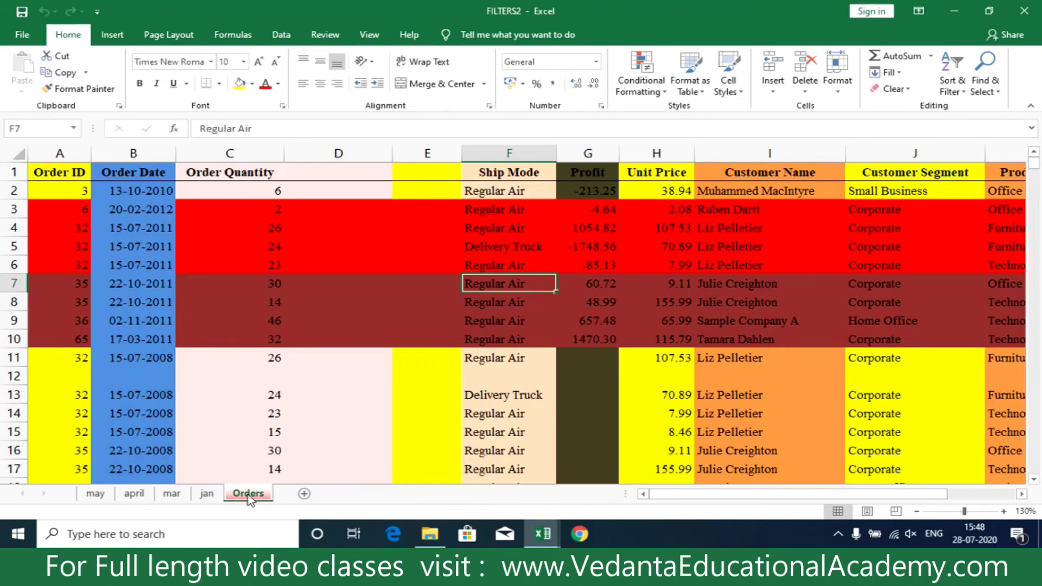
{"action": "mouse_move", "coordinate": [429, 534]}
{"action": "left_click", "coordinate": [505, 492]}
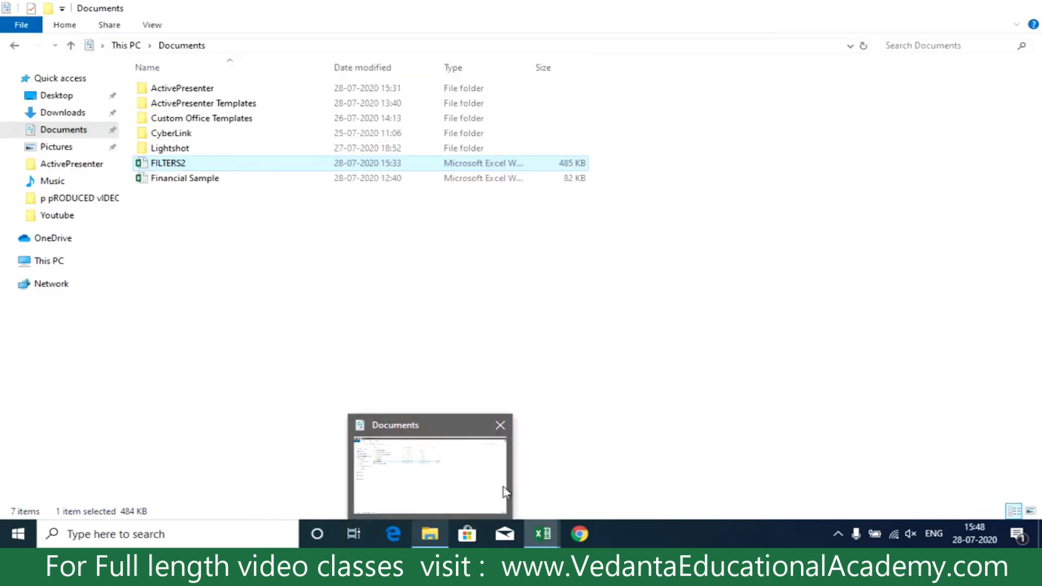
Step: Switch to Book2 and close it without saving its changes, returning to the FILTERS2 workbook
{"action": "mouse_move", "coordinate": [542, 534]}
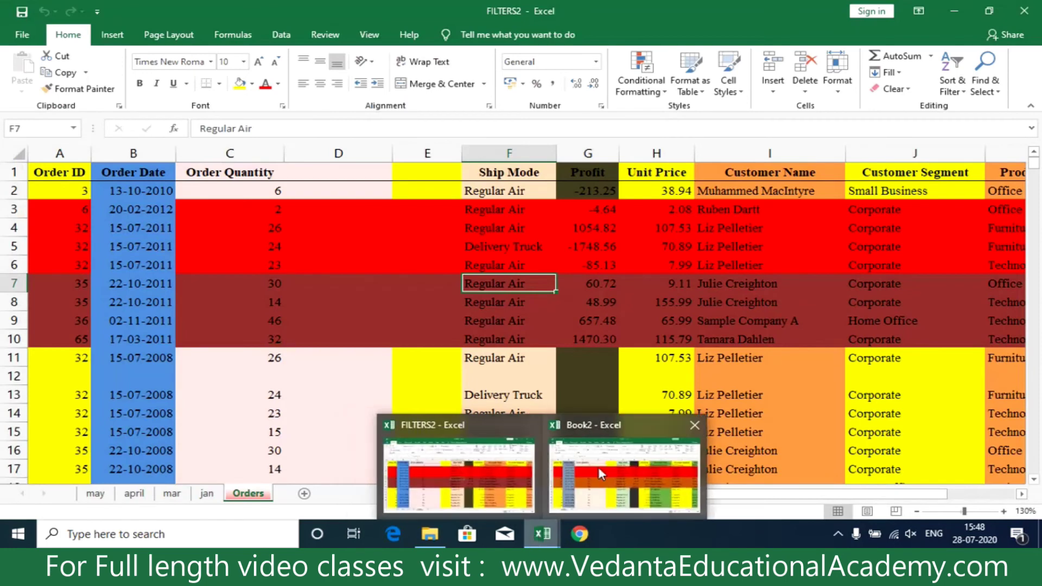
{"action": "left_click", "coordinate": [620, 451]}
{"action": "left_click", "coordinate": [1024, 11]}
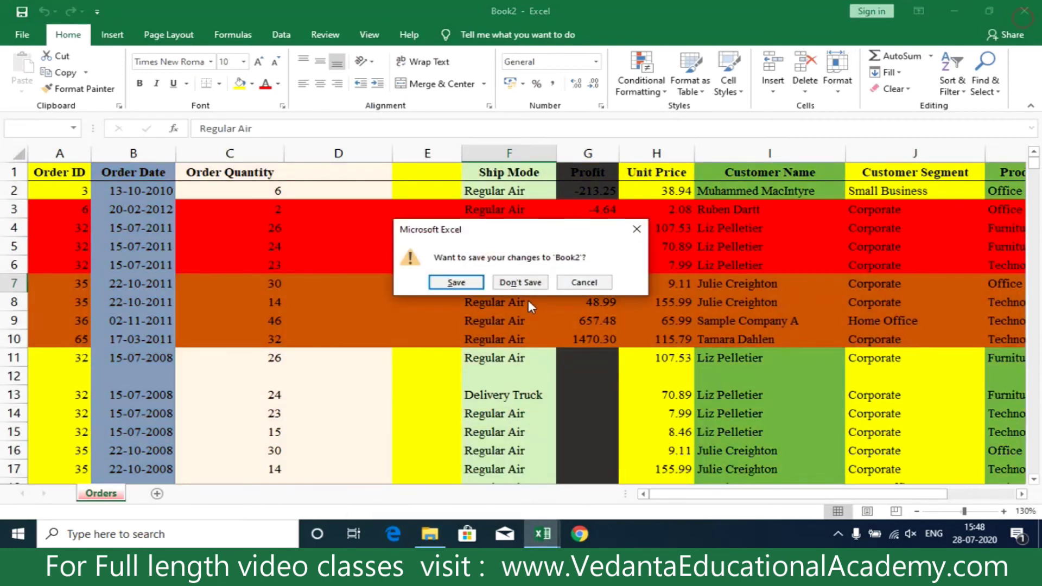
{"action": "left_click", "coordinate": [516, 288]}
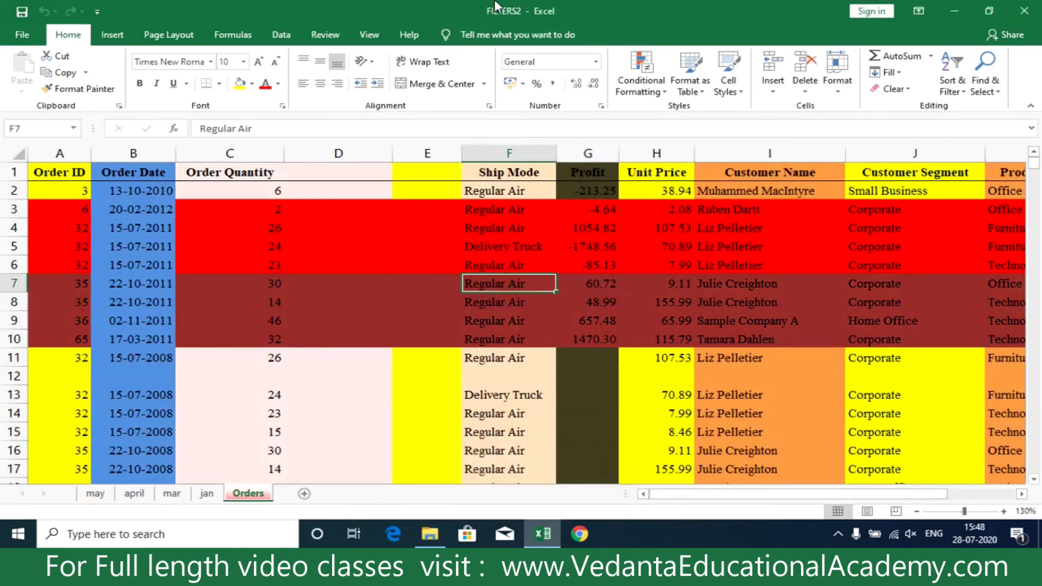
Step: Move the Orders sheet out of FILTERS2 with Move or Copy, choosing (new book) and leaving Create a copy unticked
{"action": "right_click", "coordinate": [253, 493]}
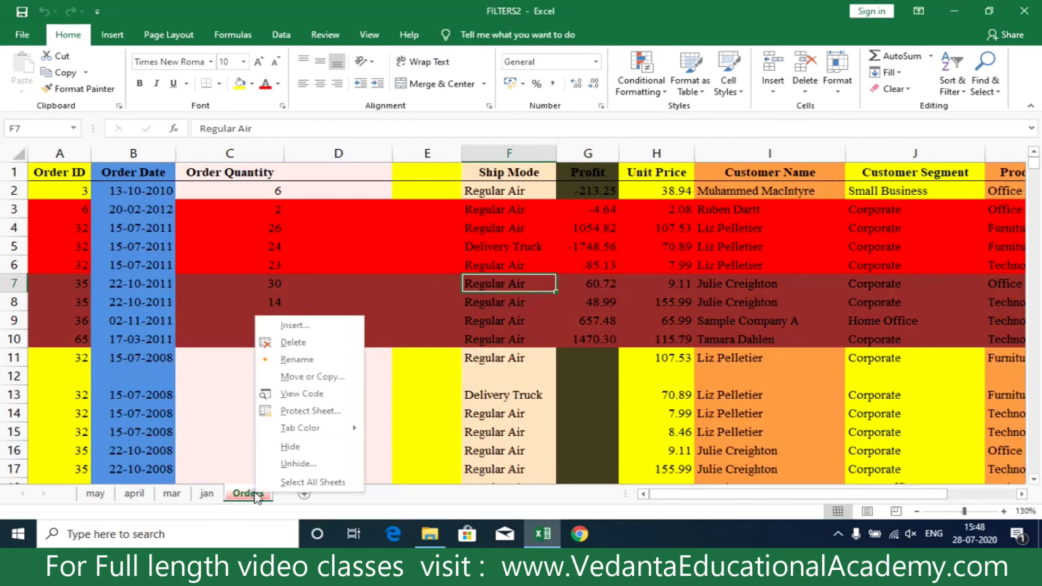
{"action": "left_click", "coordinate": [307, 377]}
{"action": "left_click", "coordinate": [273, 327]}
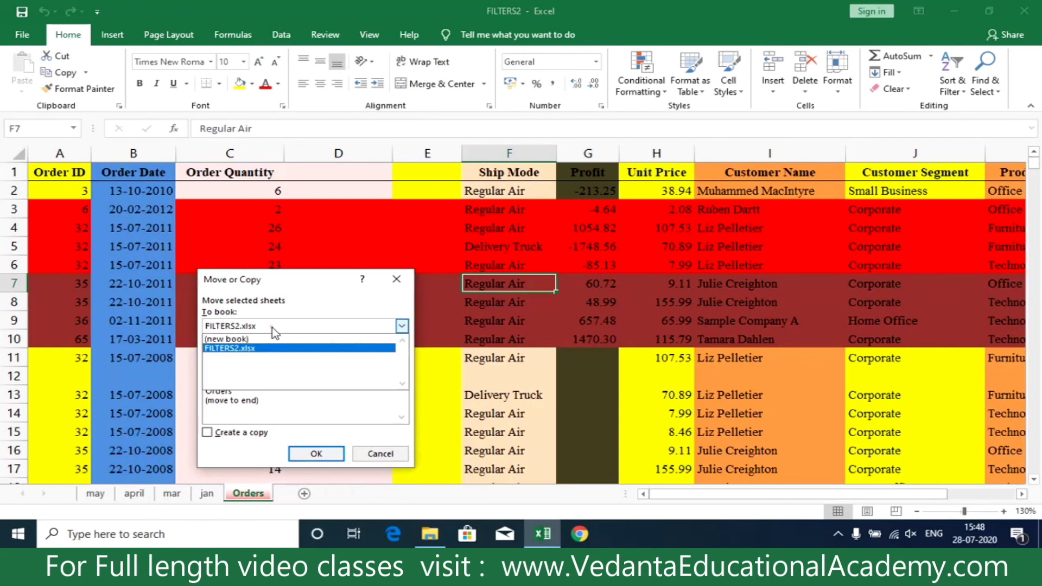
{"action": "left_click", "coordinate": [261, 339]}
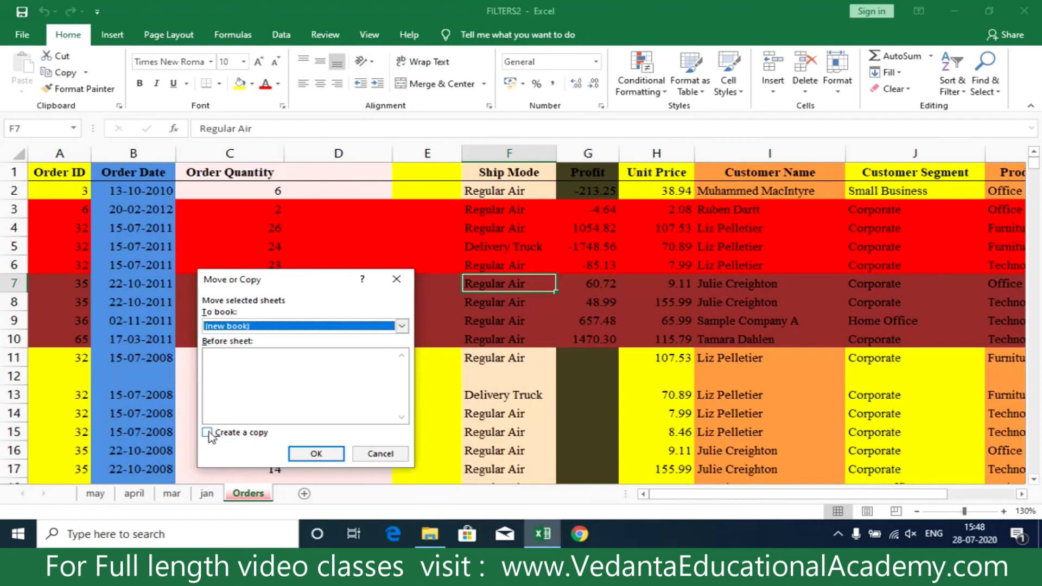
{"action": "left_click", "coordinate": [320, 455]}
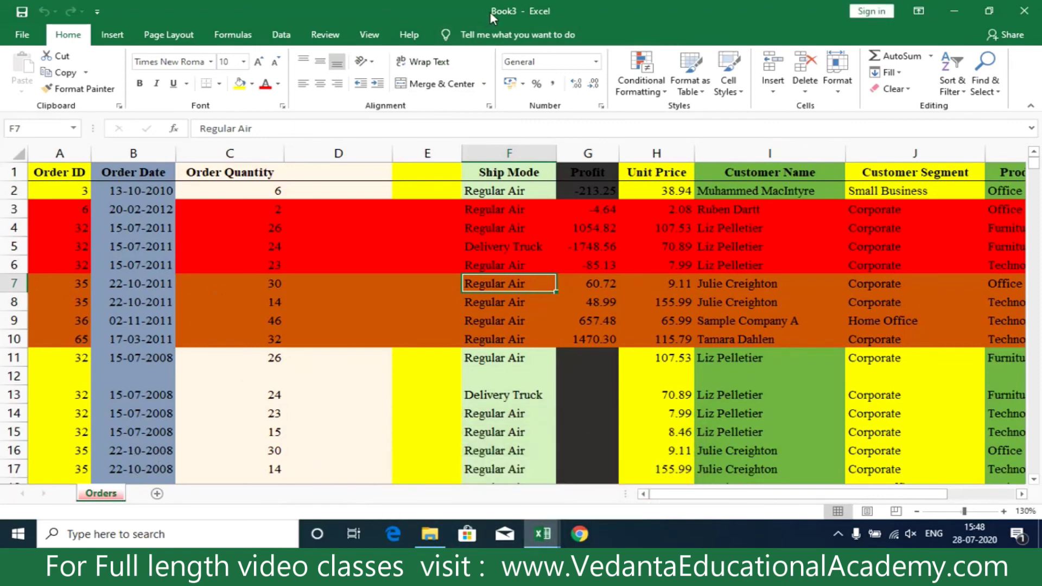
Step: Check the remaining sheet tabs in FILTERS2 for Orders, and return to the new workbook Book3
{"action": "mouse_move", "coordinate": [543, 535]}
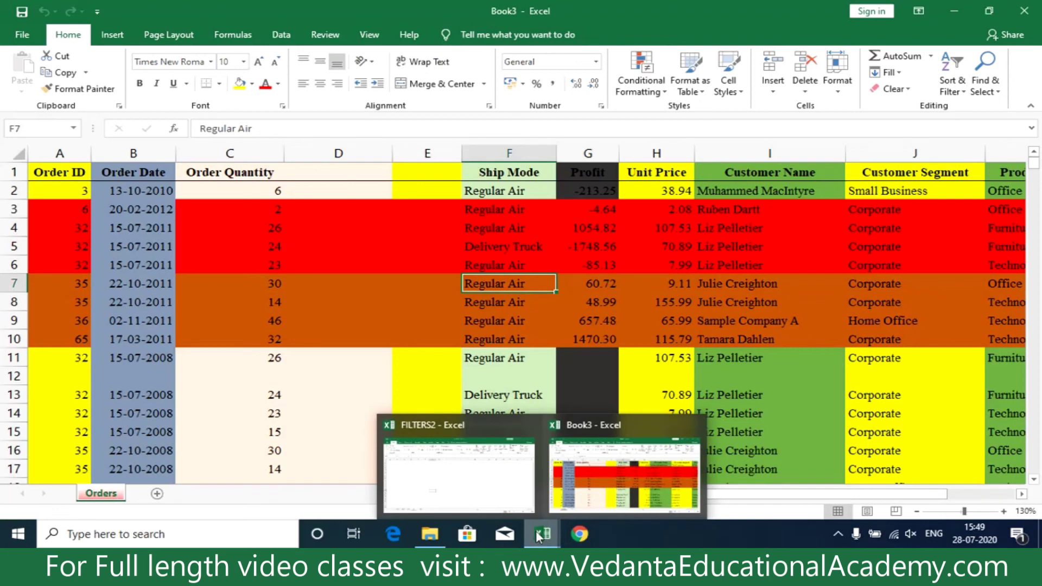
{"action": "left_click", "coordinate": [499, 491]}
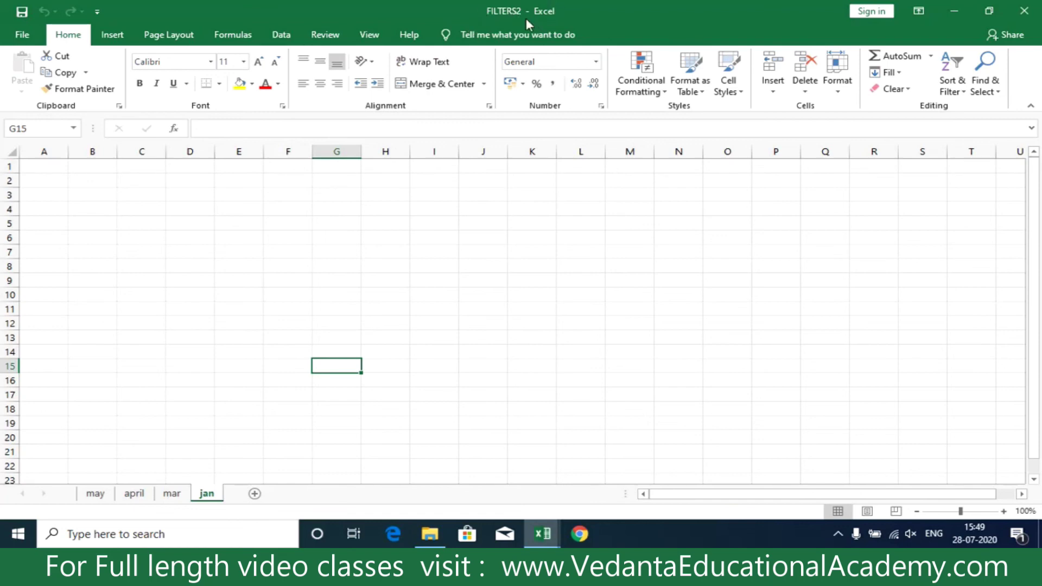
{"action": "mouse_move", "coordinate": [543, 532]}
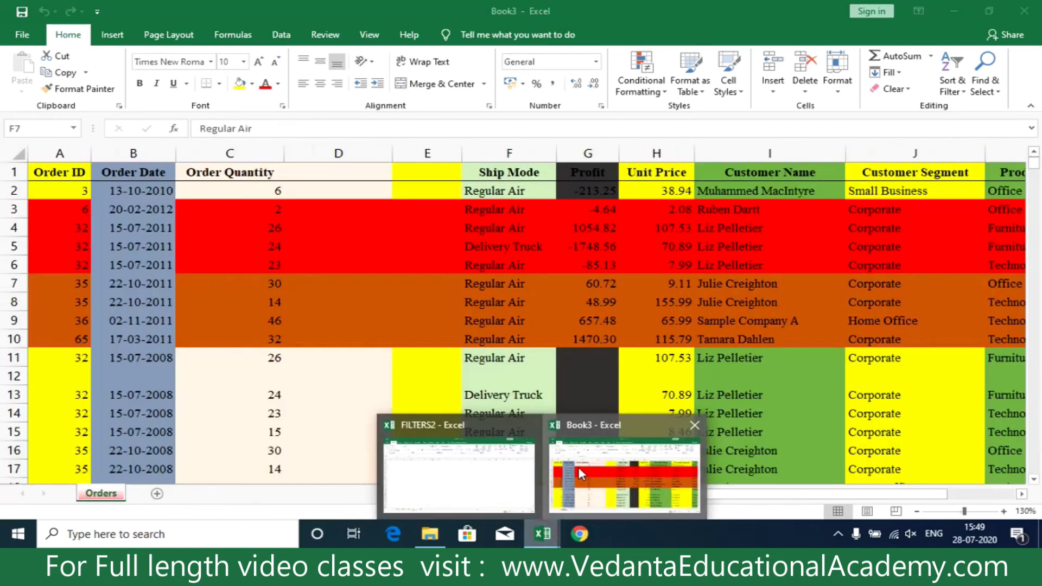
{"action": "left_click", "coordinate": [578, 467]}
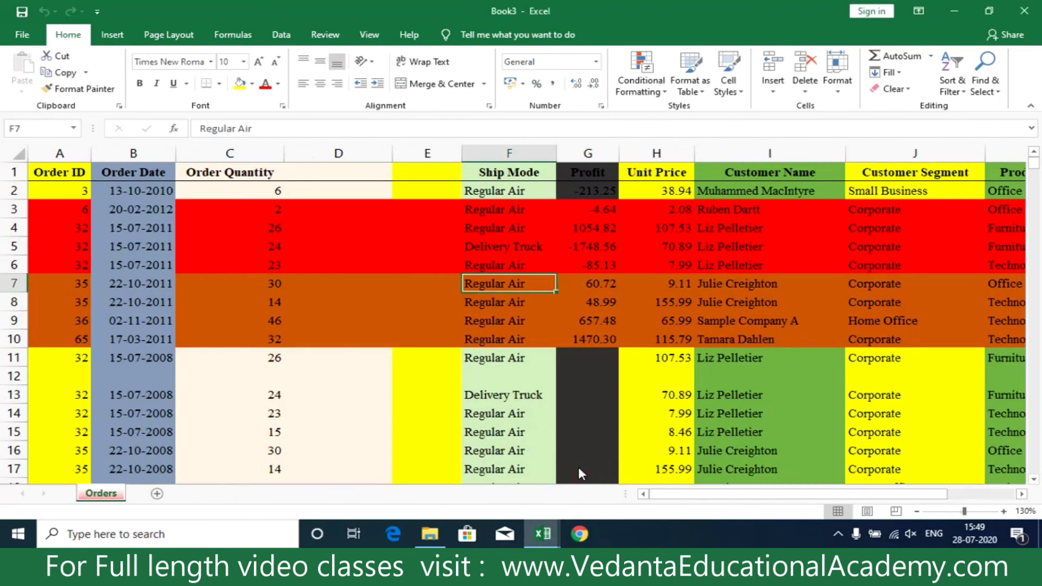